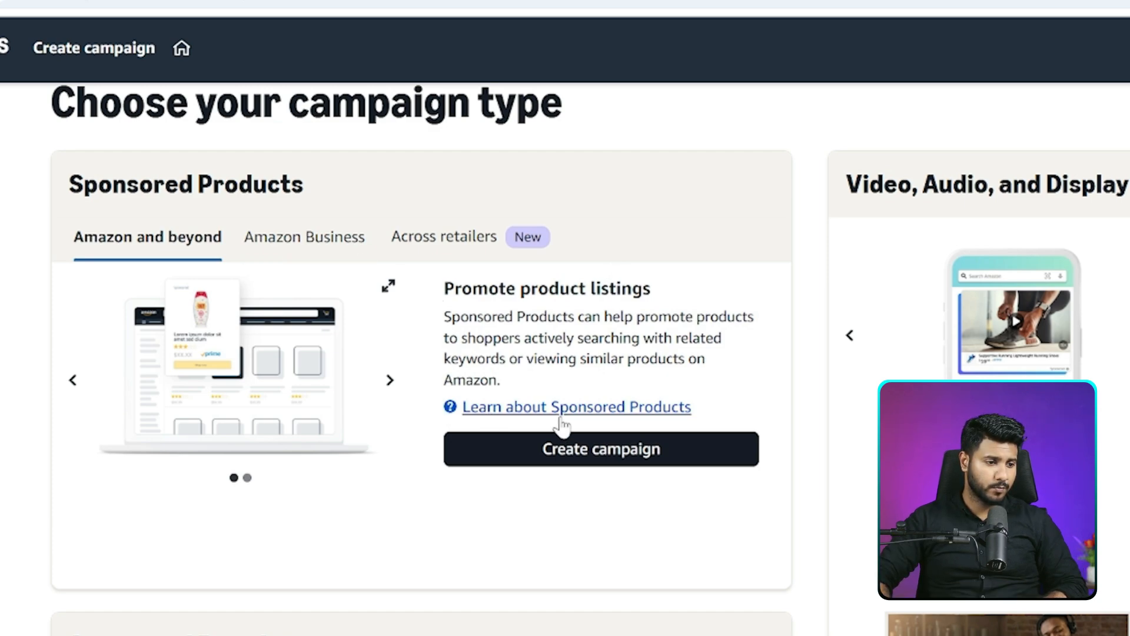
- Start a Sponsored Products campaign for Amazon and beyond, and name its ad group "Christmas"
left_click(613, 457)
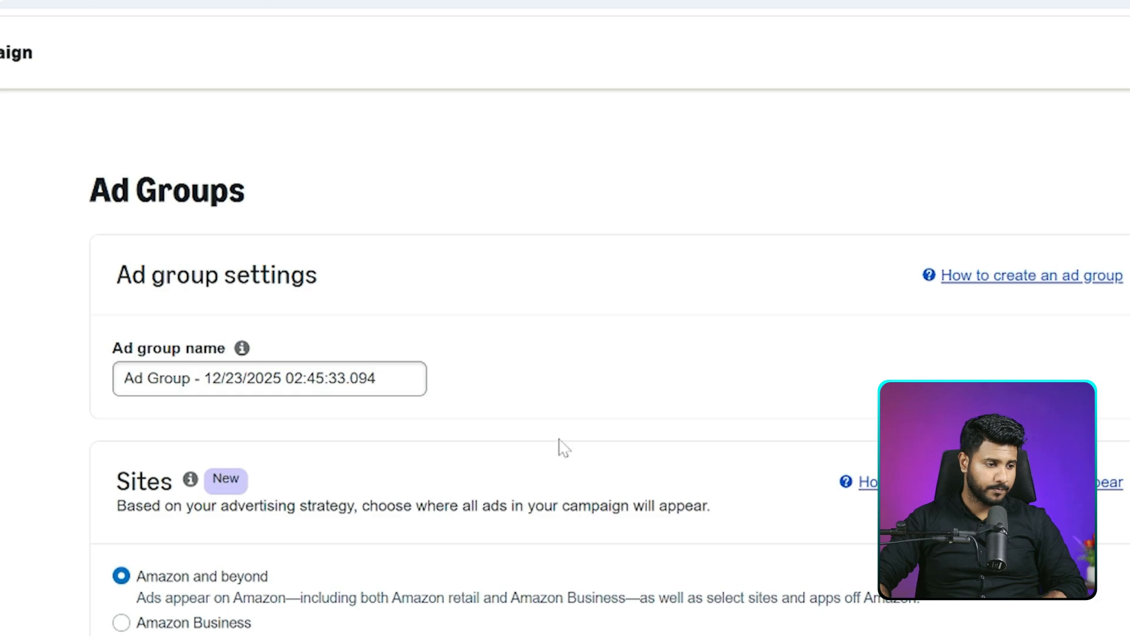
scroll(569, 417, "down", 1)
left_click(329, 269)
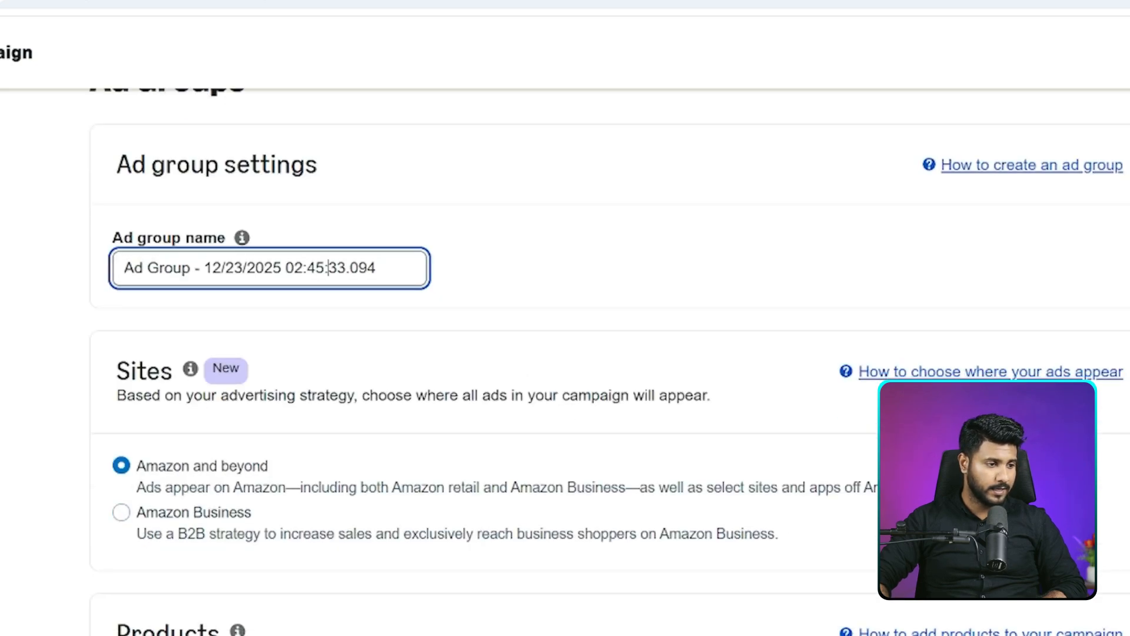
left_click_drag(389, 268, 106, 273)
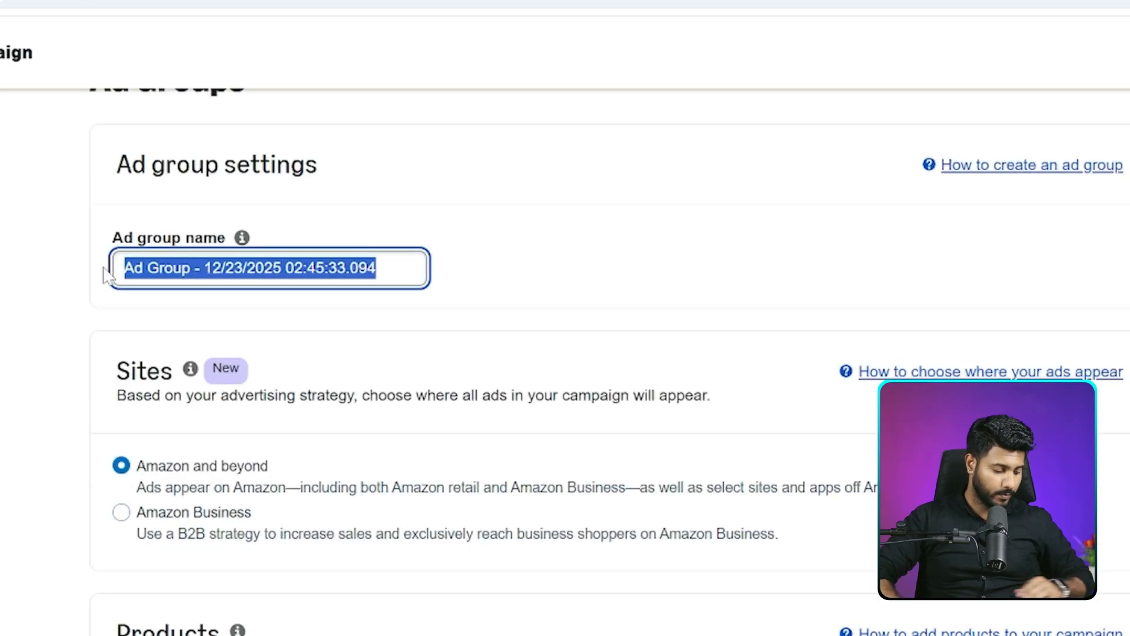
type("Christmas")
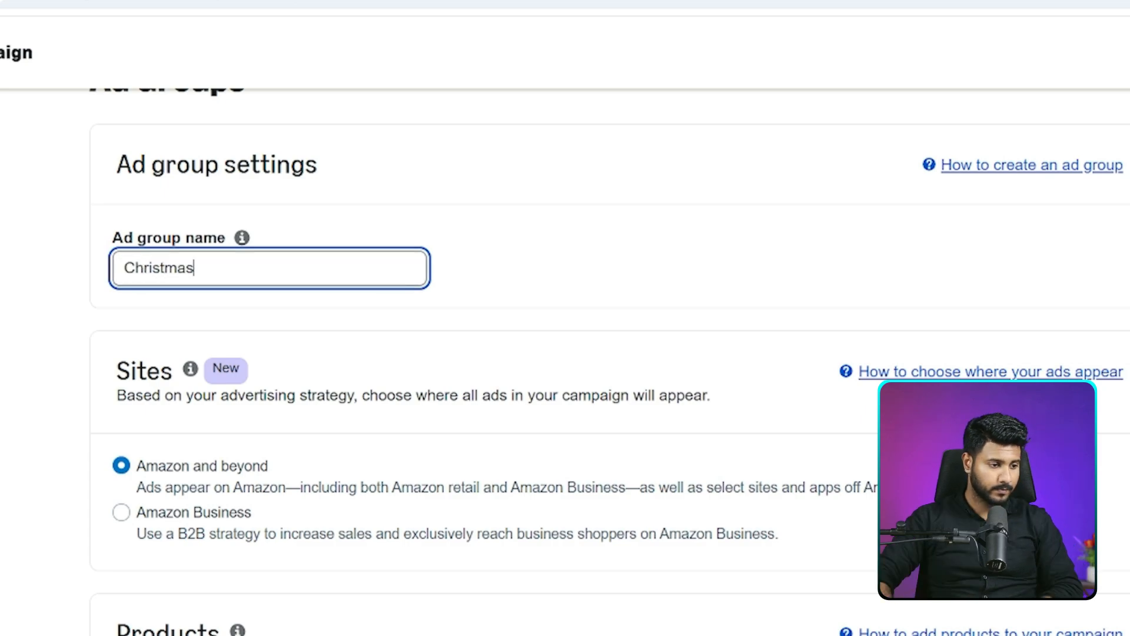
- Search your listings for "wallet" and add the red New California money clip wallet to the campaign's products
scroll(256, 349, "down", 3)
scroll(224, 321, "down", 1)
left_click(225, 312)
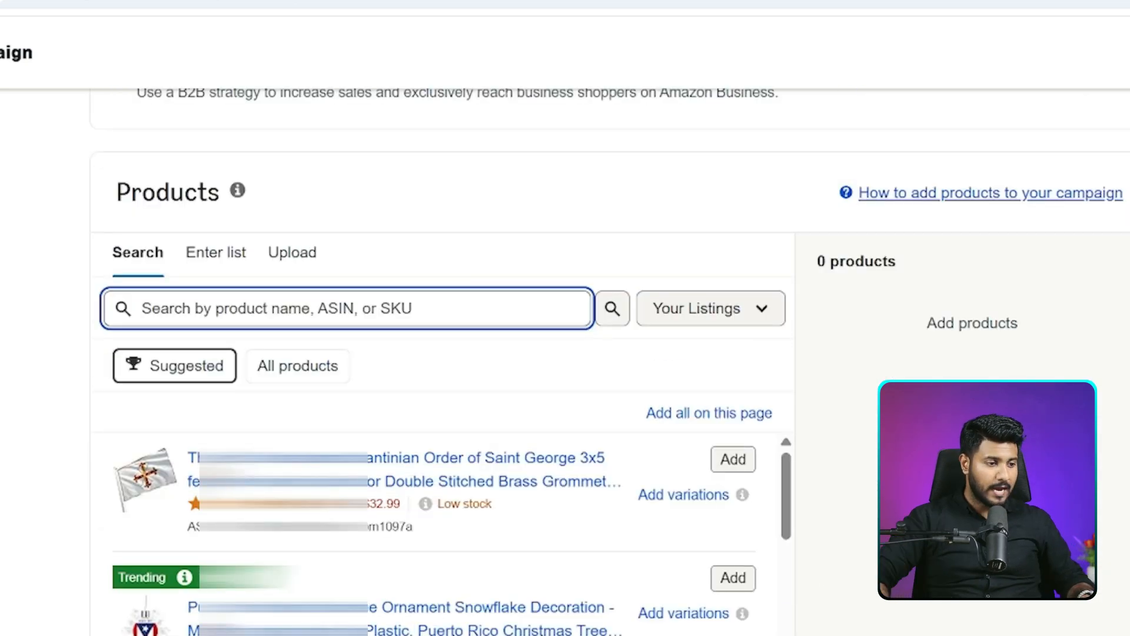
type("w")
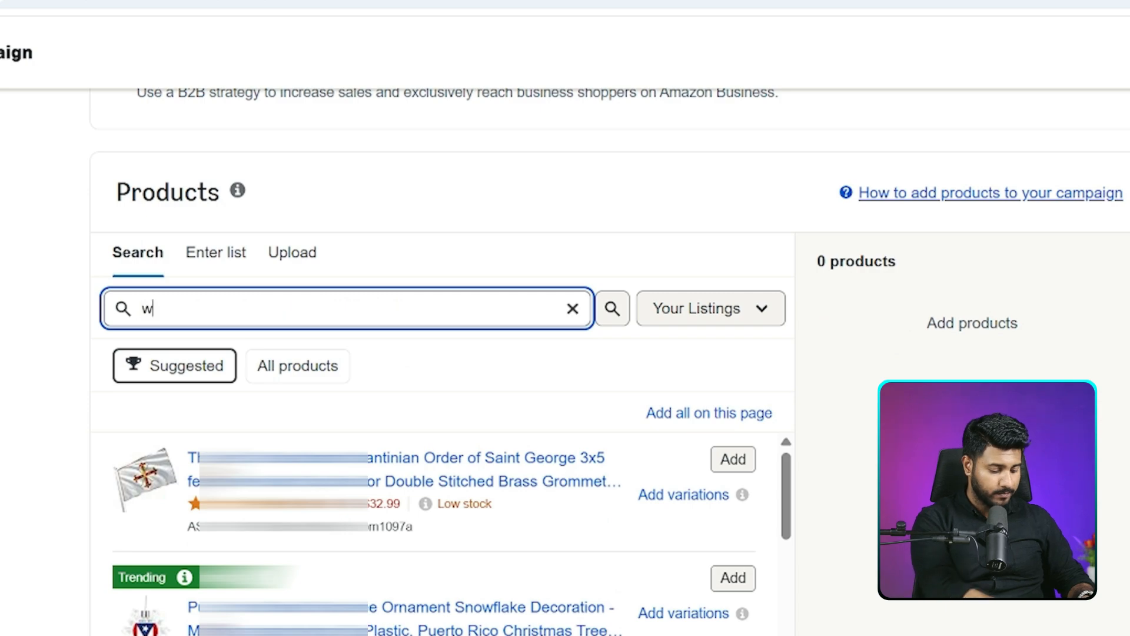
type("allet")
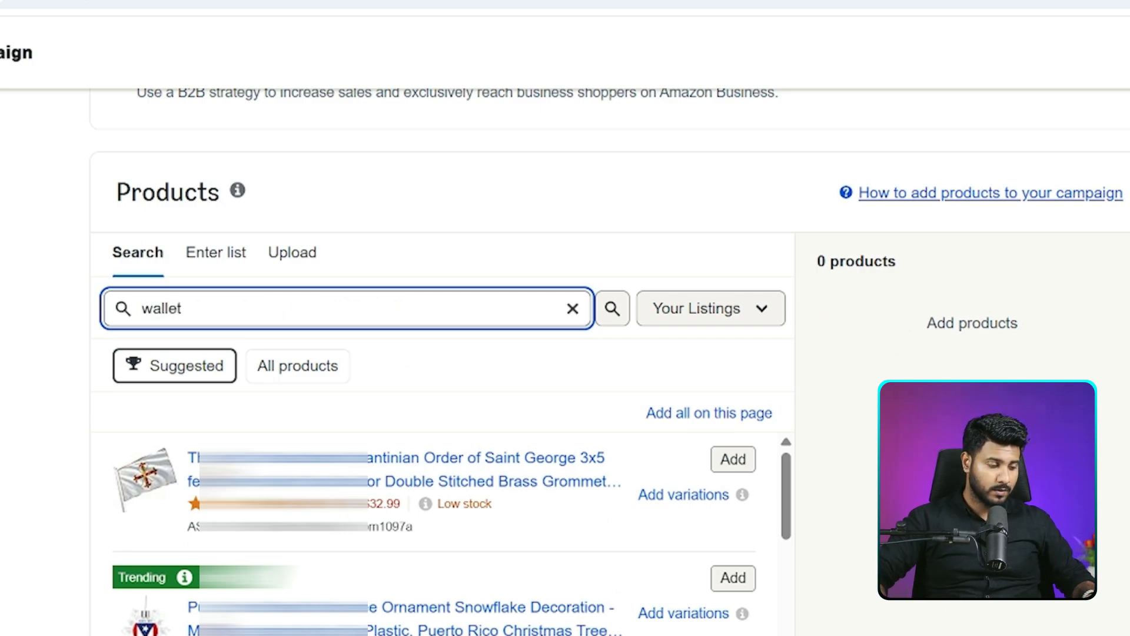
key("Return")
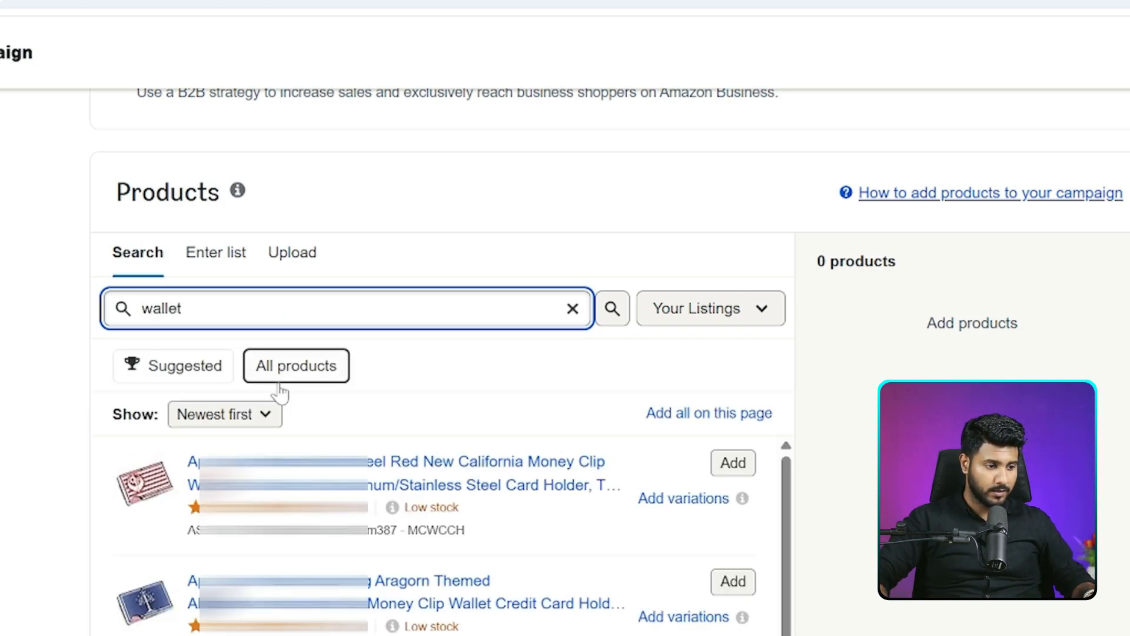
left_click(733, 463)
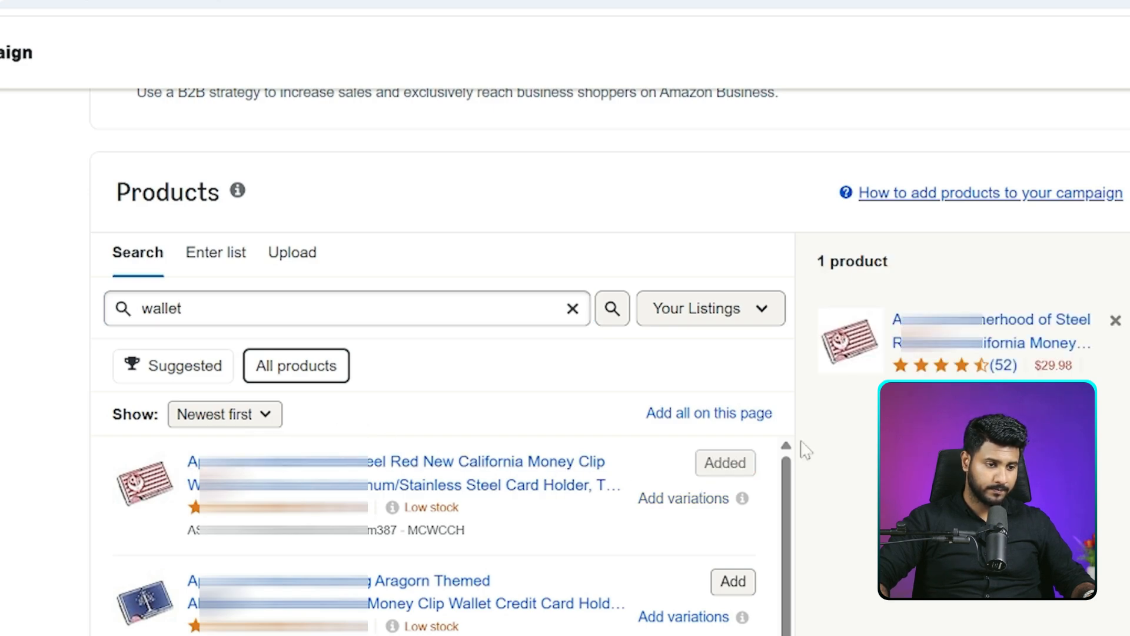
- Set the campaign's targeting to manual targeting
scroll(802, 449, "down", 5)
scroll(577, 412, "down", 8)
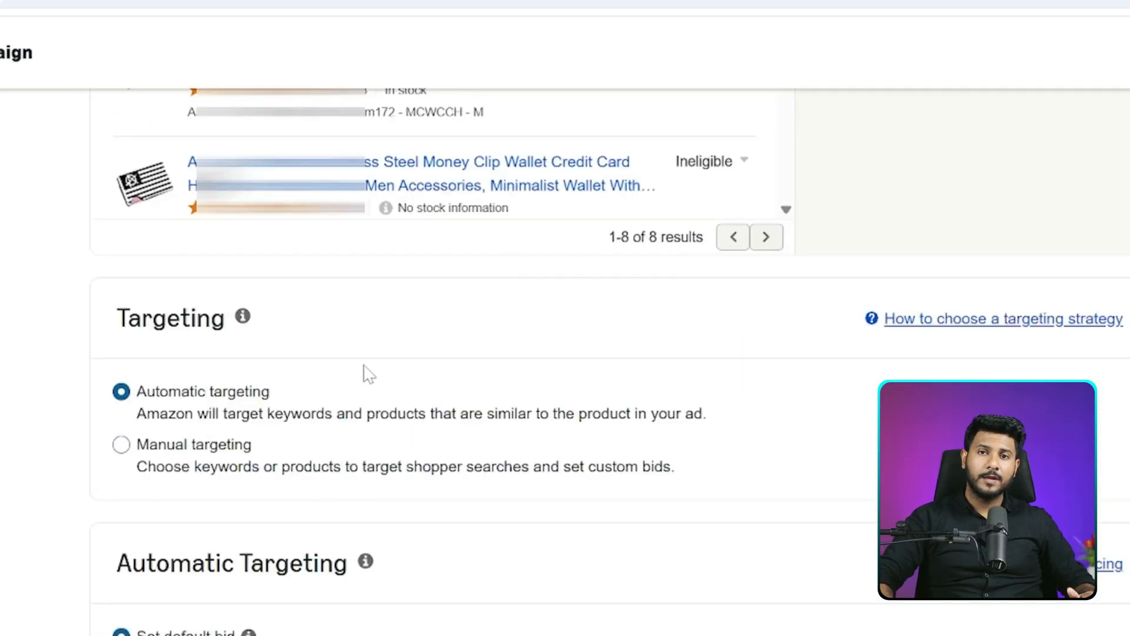
left_click(176, 456)
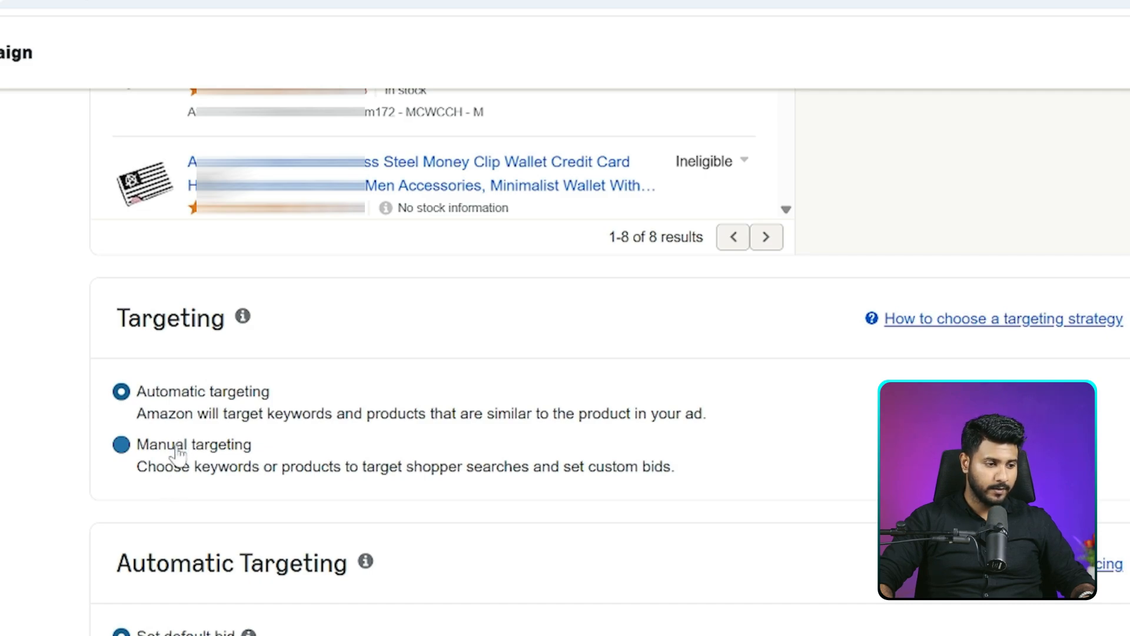
scroll(202, 236, "down", 5)
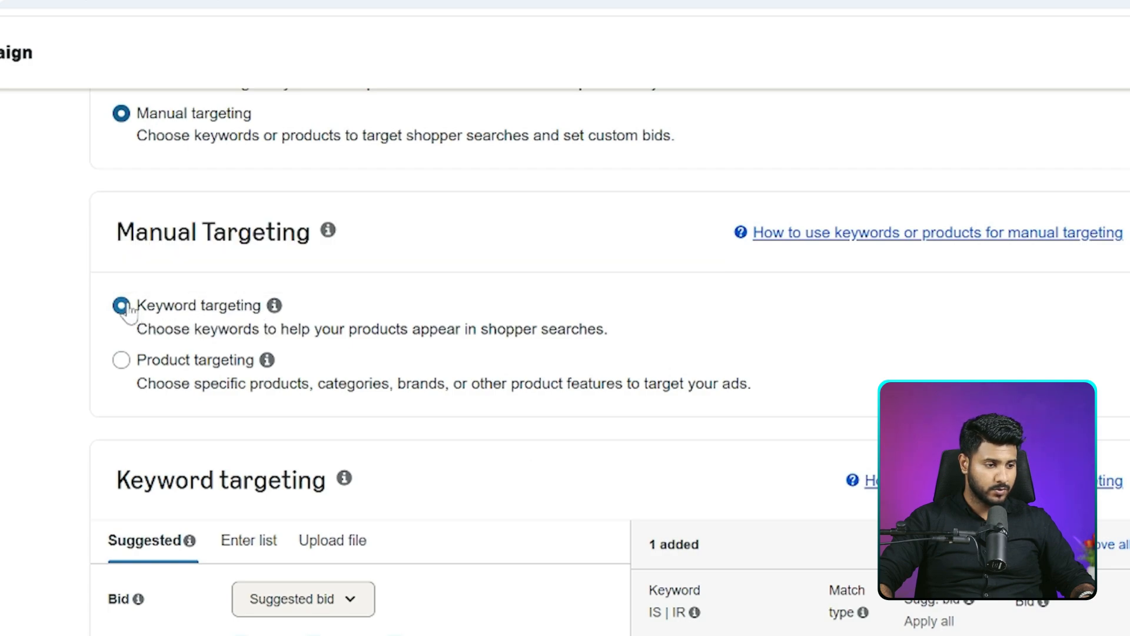
- Switch keyword targeting to a manually entered list and set a custom bid of $0.30
scroll(125, 317, "down", 8)
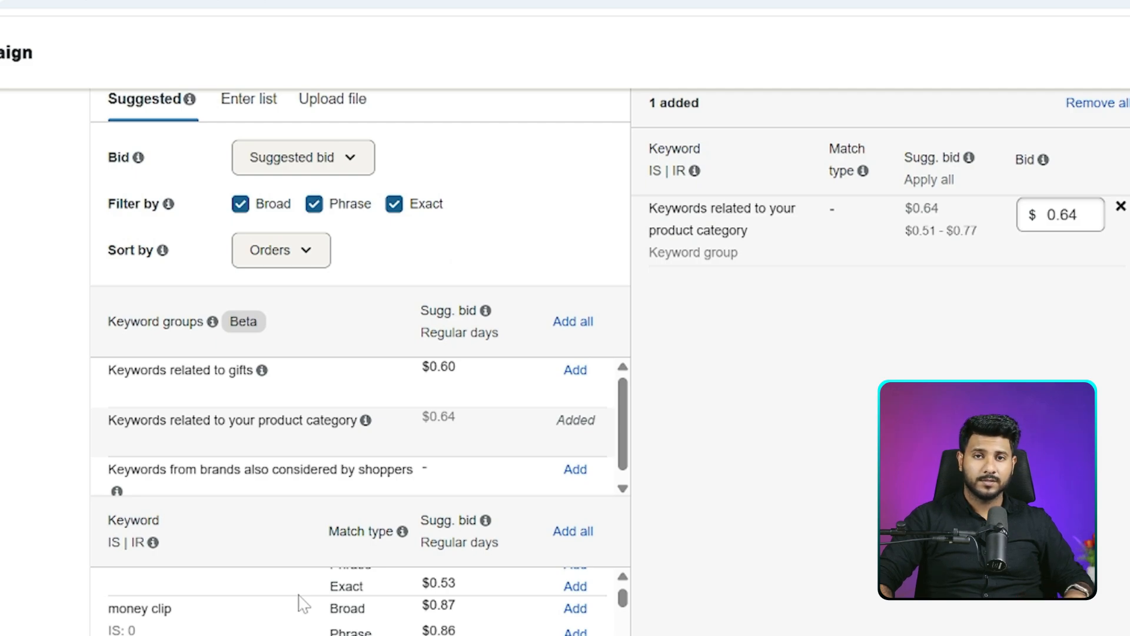
scroll(303, 604, "up", 5)
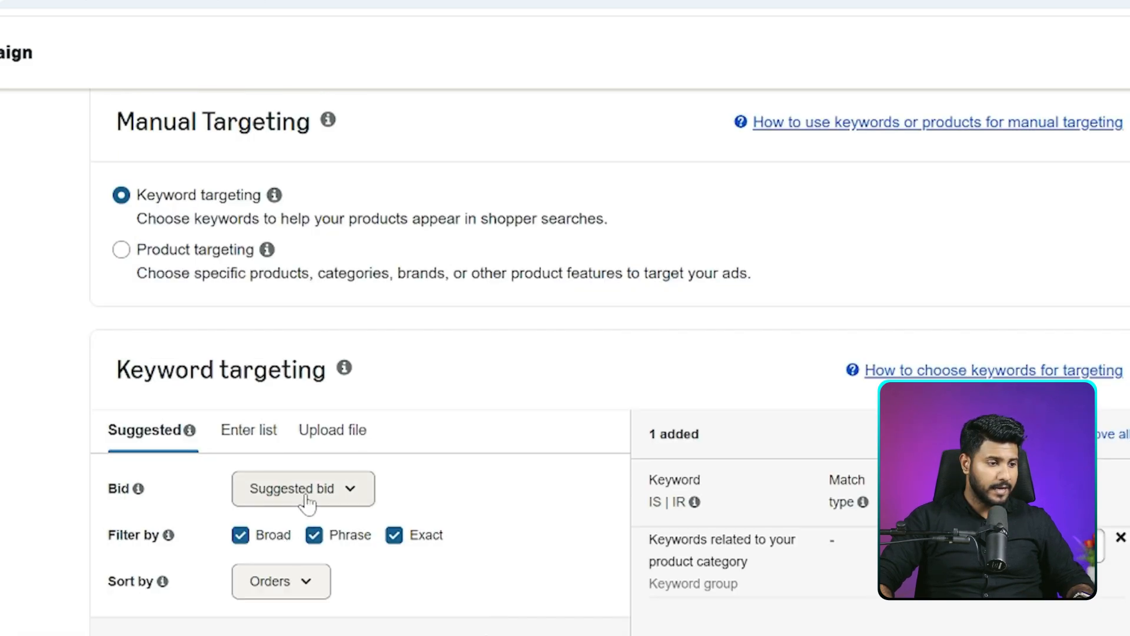
left_click(265, 443)
scroll(265, 447, "down", 4)
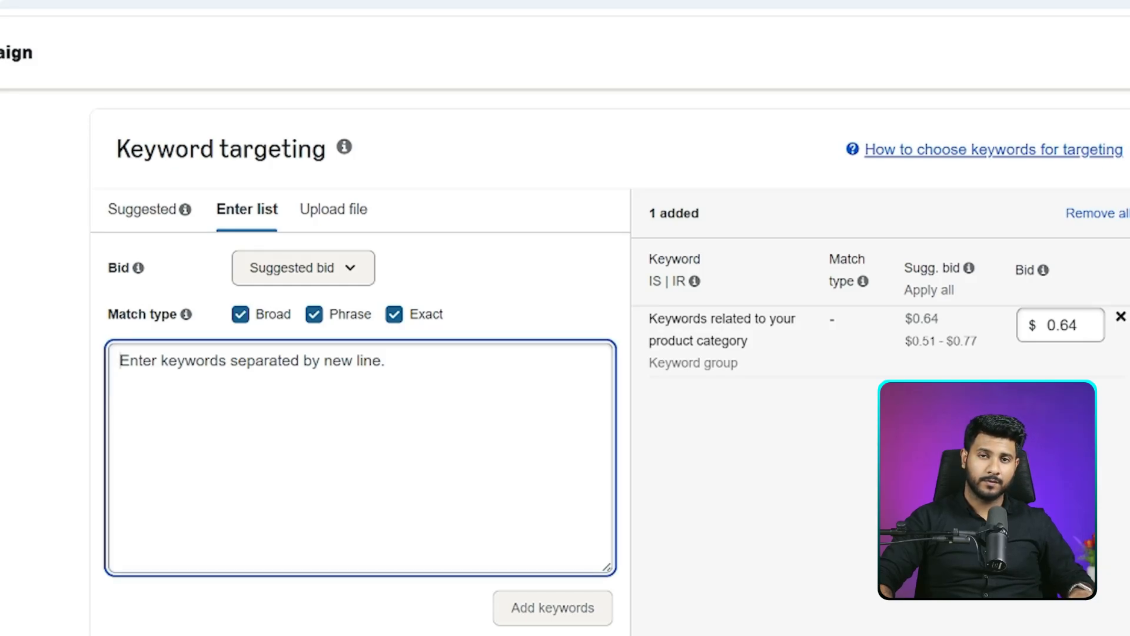
left_click(302, 274)
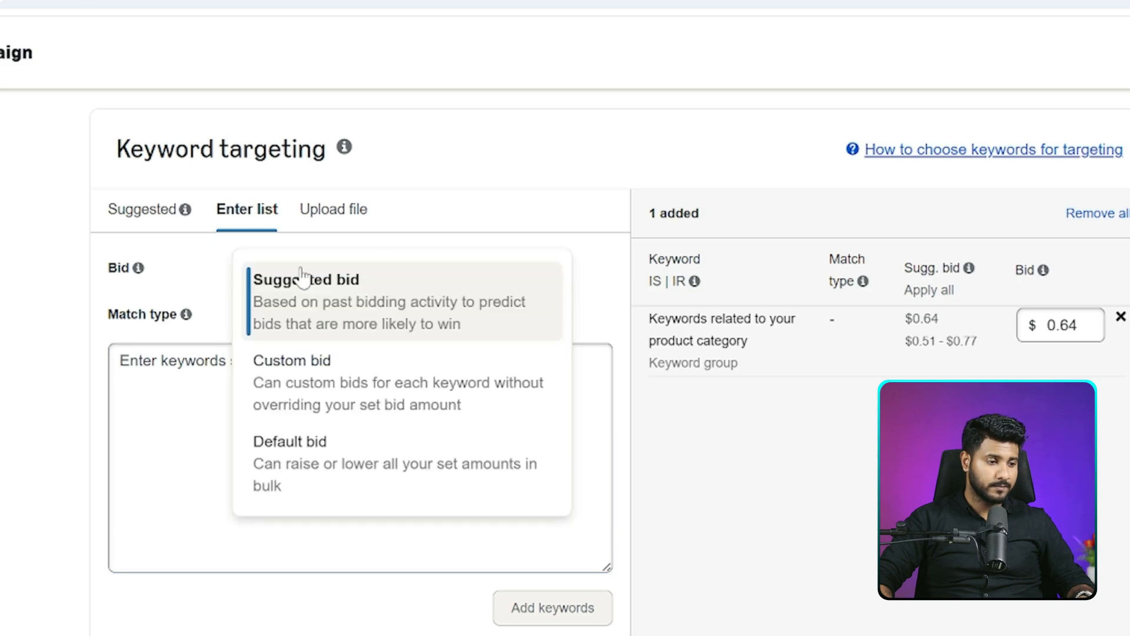
left_click(300, 373)
triple_click(419, 277)
key("BackSpace")
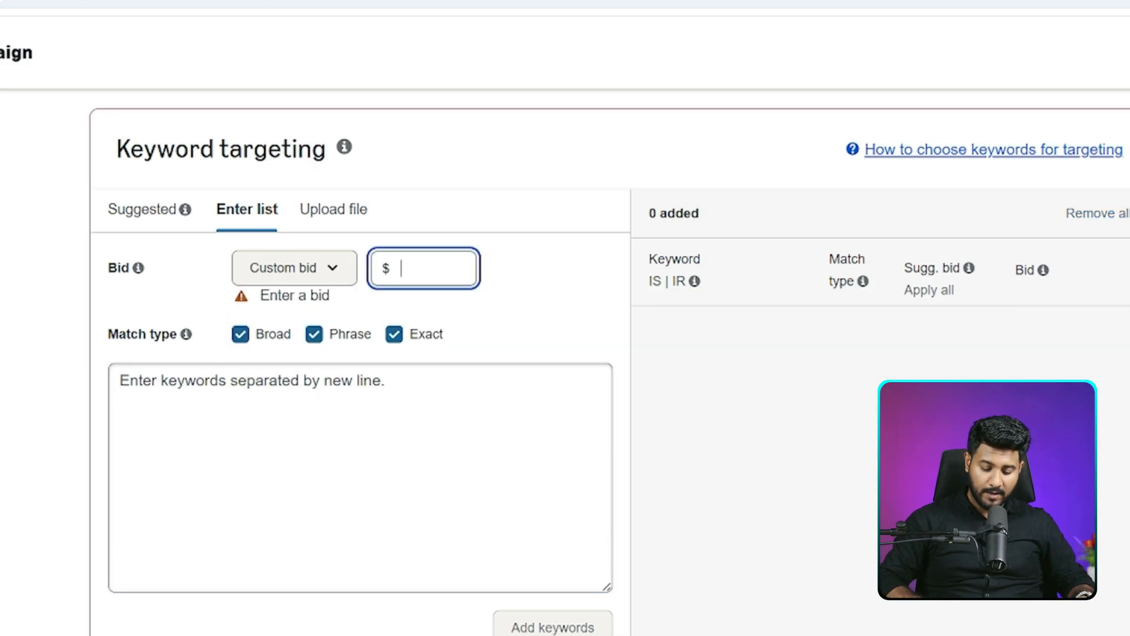
type("0.30")
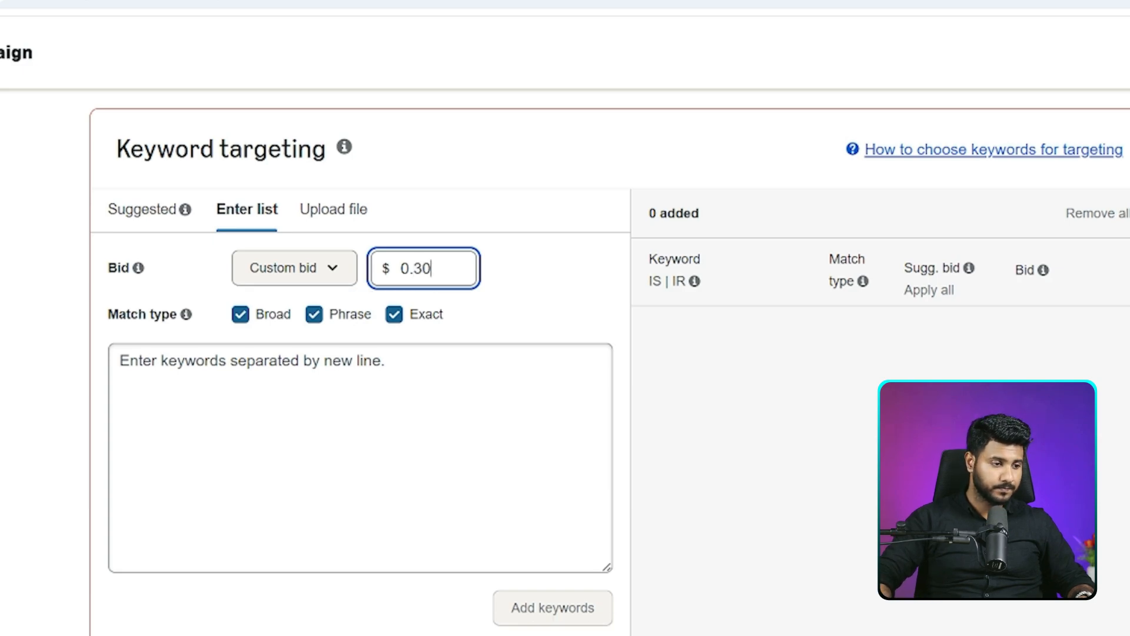
- Enter "wallet for men" and "christmas wallets for women" as separate lines in the keyword list
left_click(360, 437)
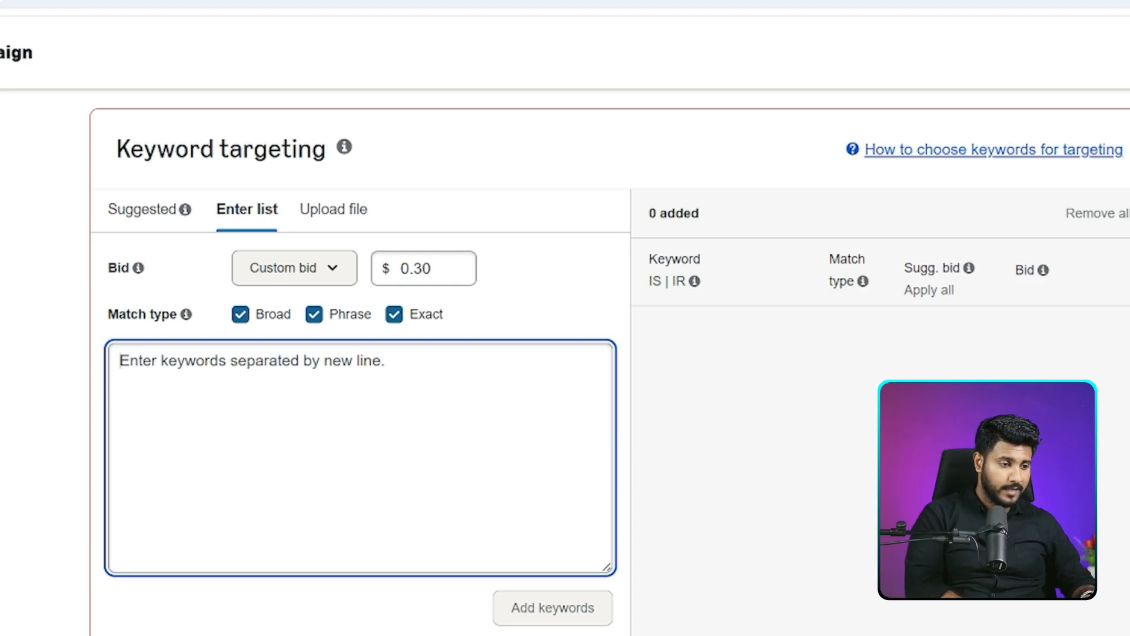
type("w")
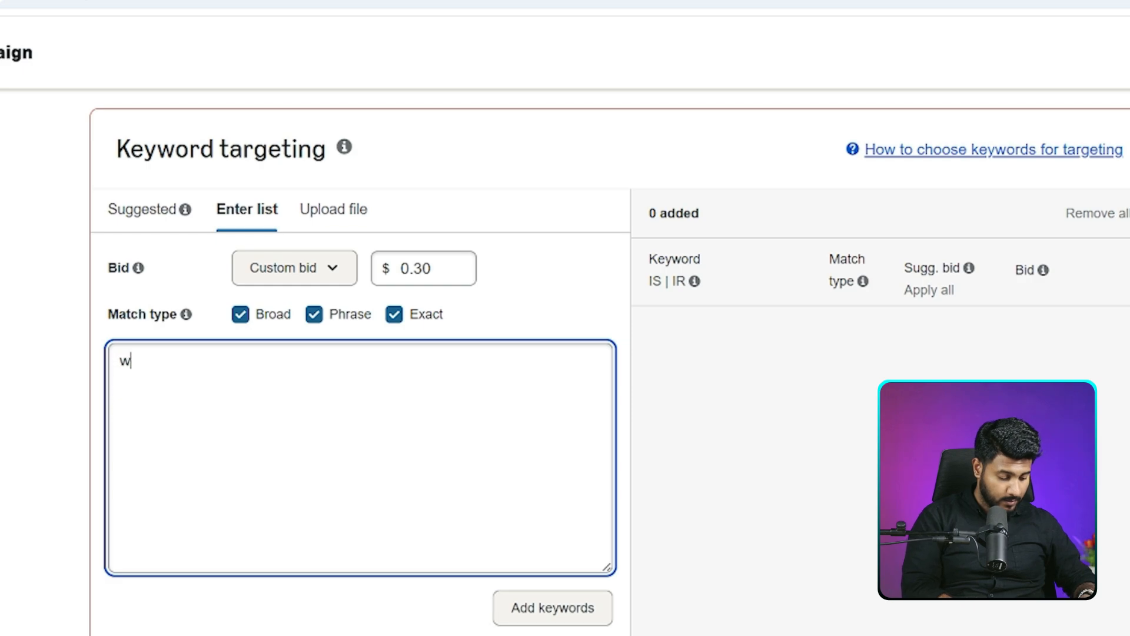
type("allet f")
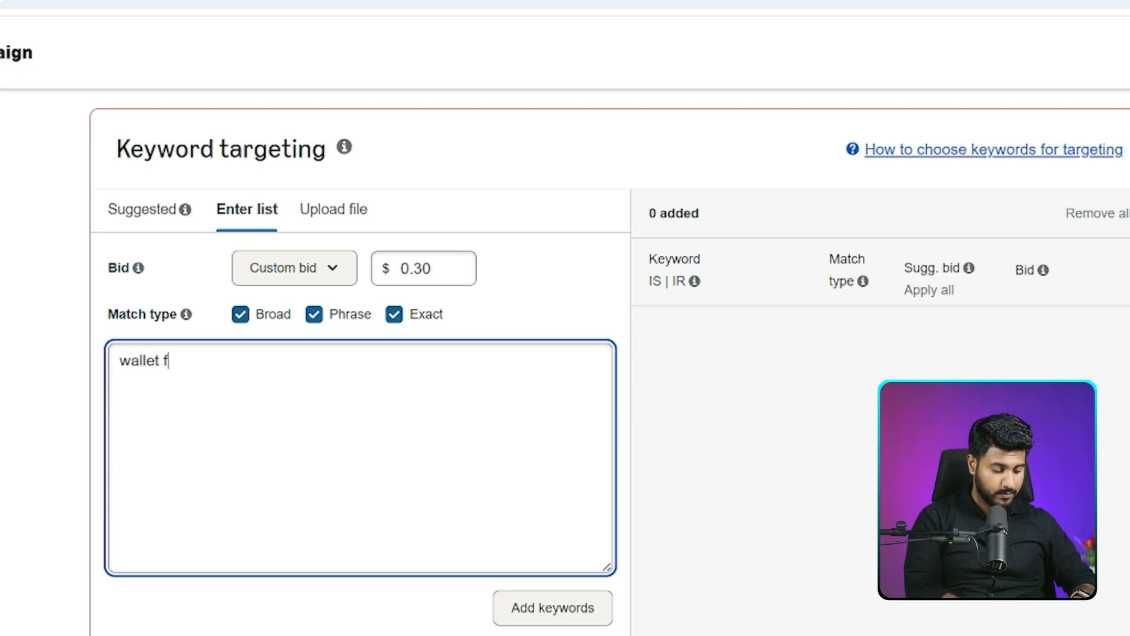
type("or")
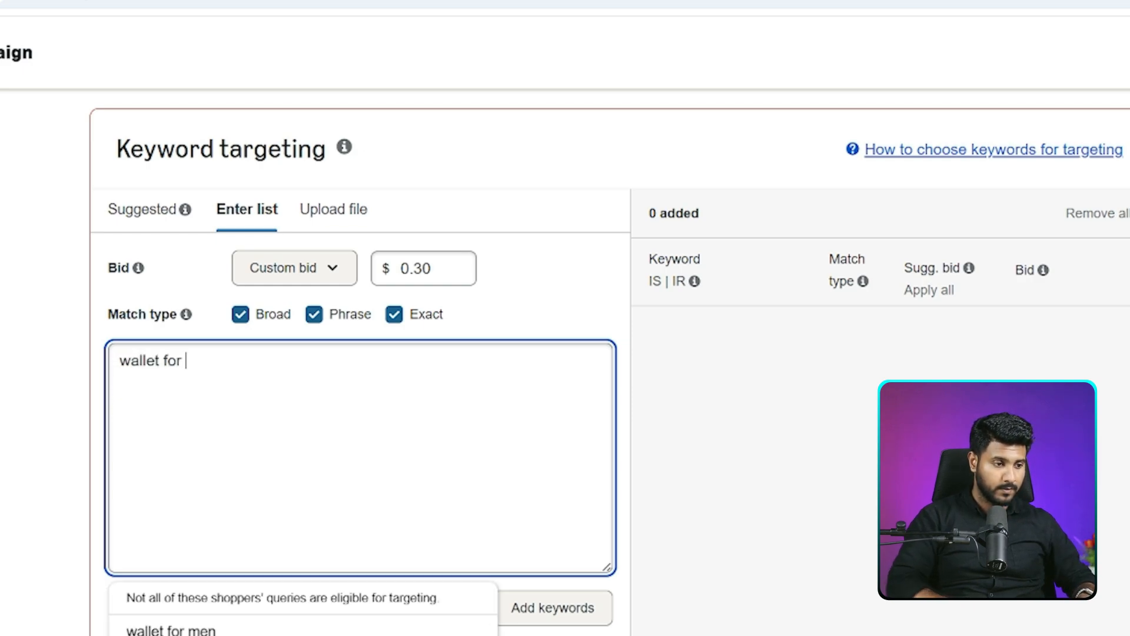
left_click(305, 631)
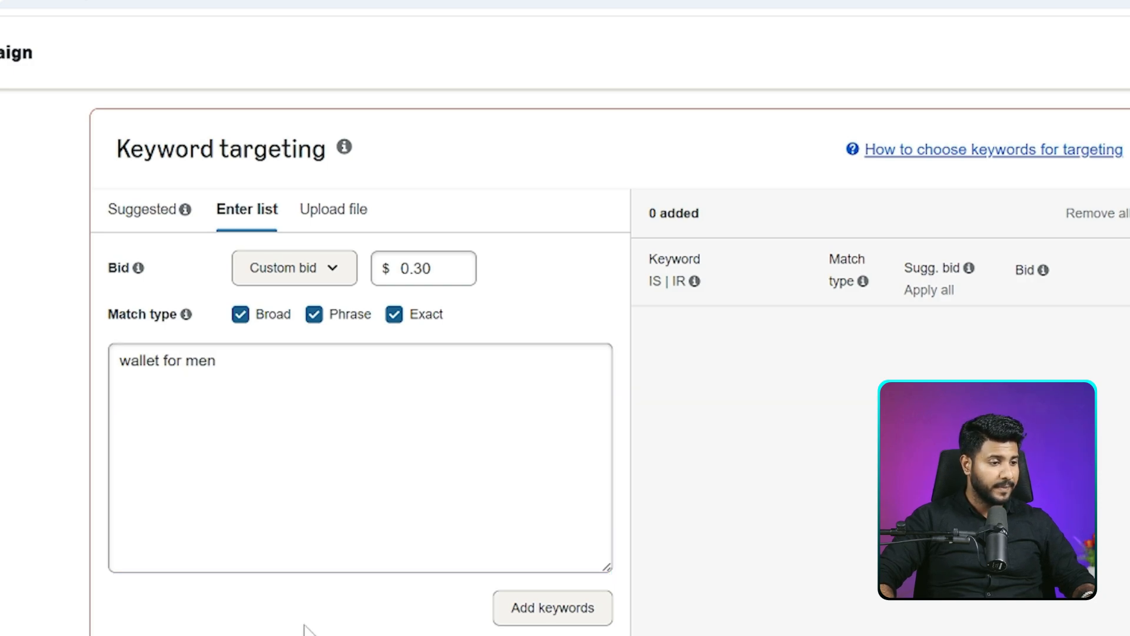
left_click(305, 553)
key("Return")
type("ch")
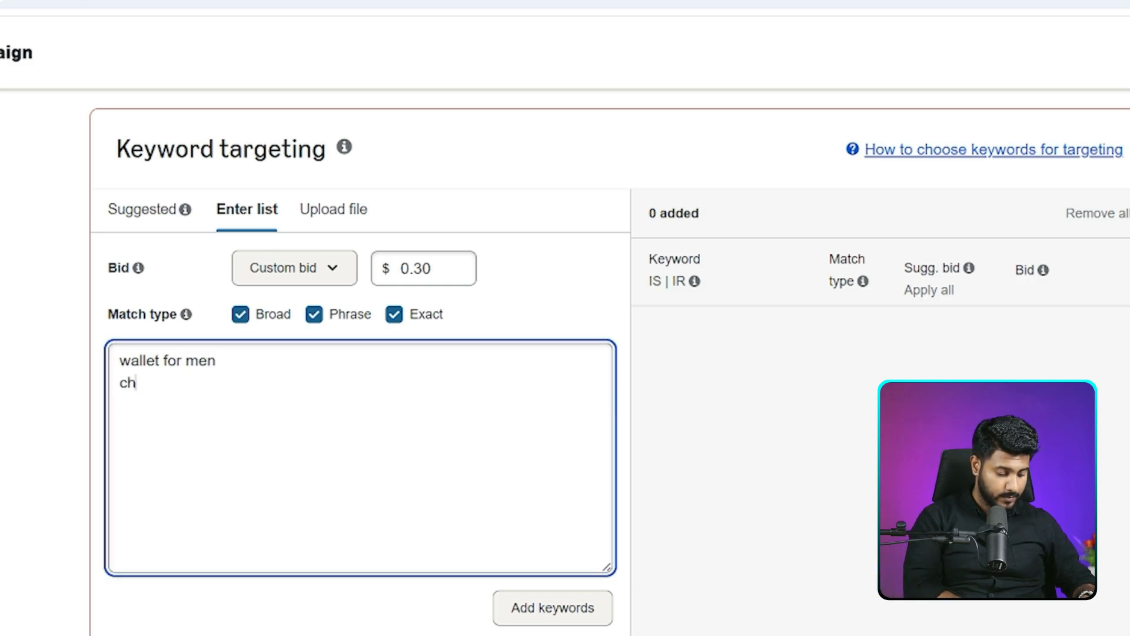
type("ristpa")
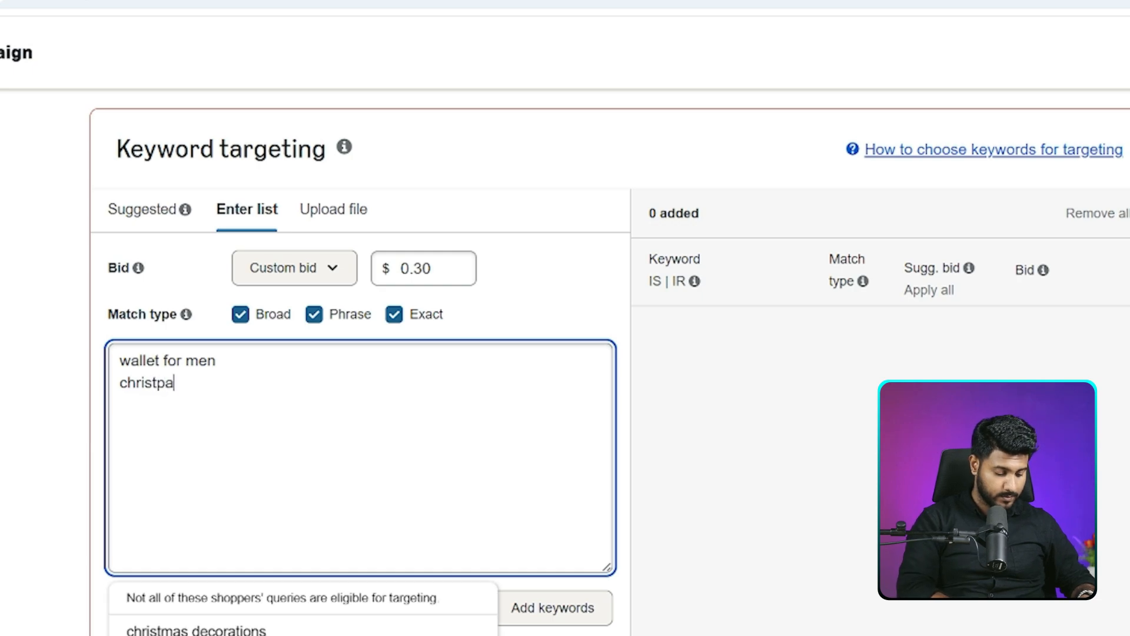
type("mas wallets for women")
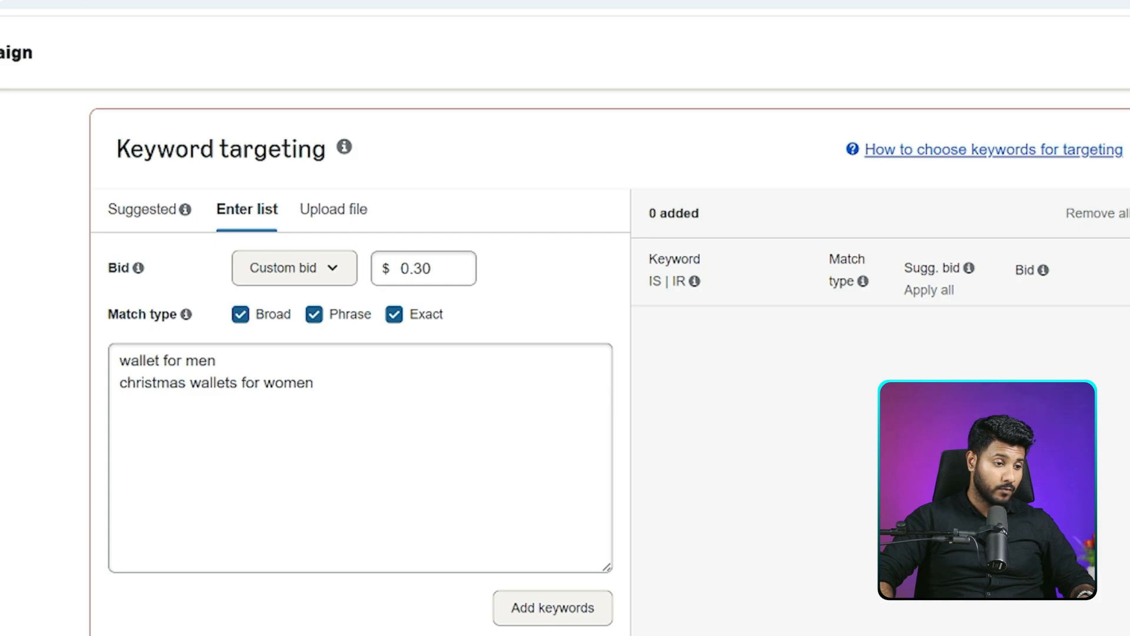
- Enter "christmas wallet cards" and "goft for man" as further keyword lines, and add the whole list to the targeting
left_click(315, 383)
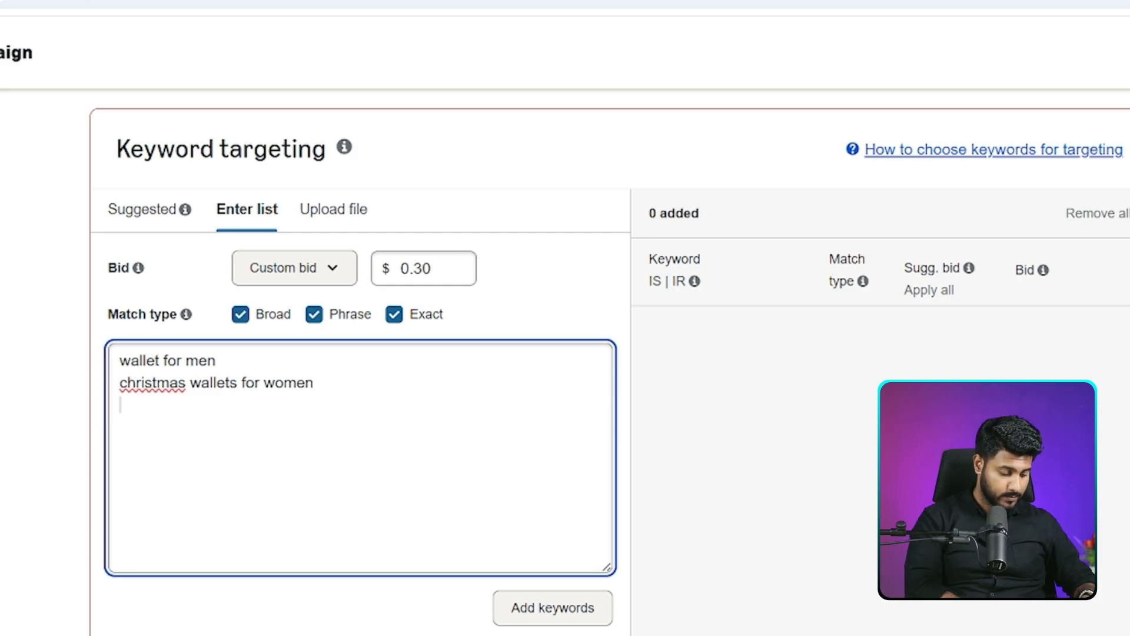
type("christ")
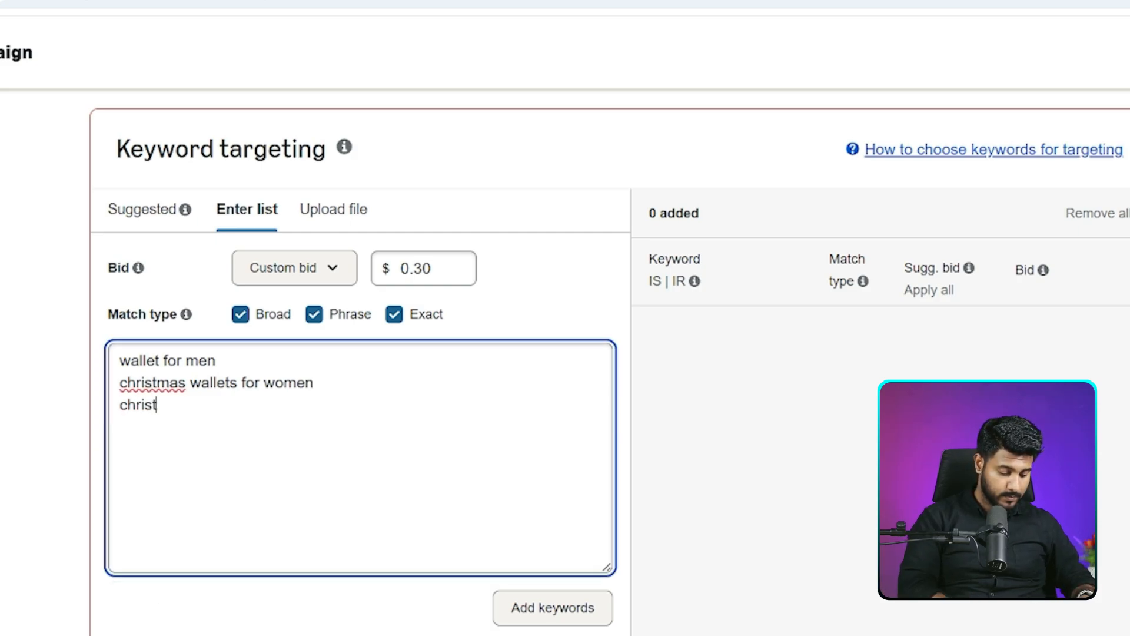
type("mas w")
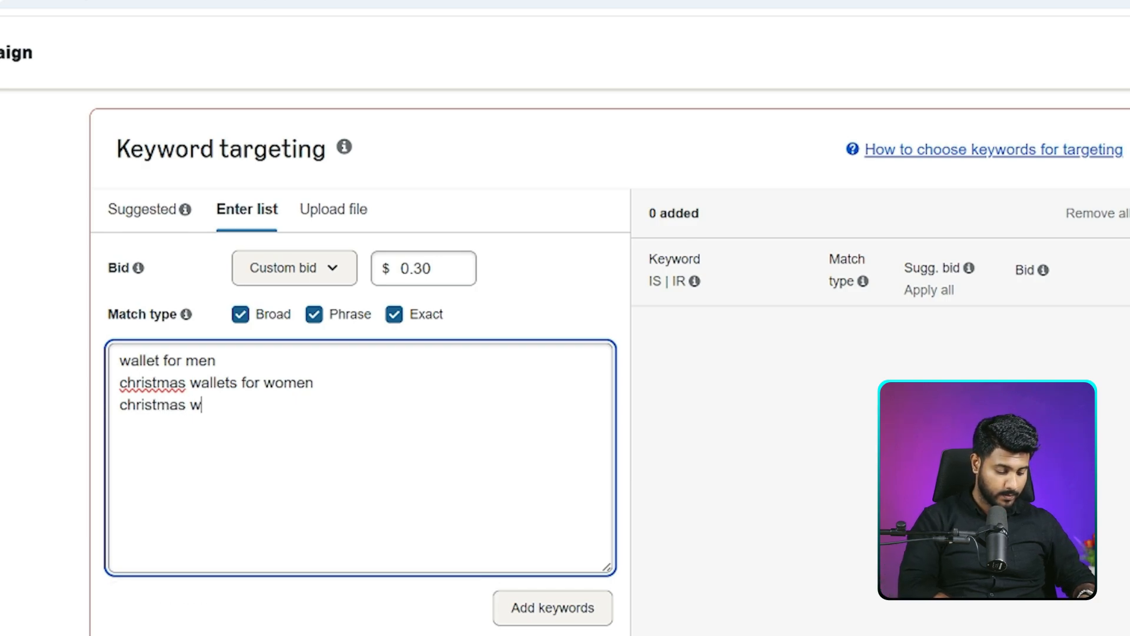
type("allet cards")
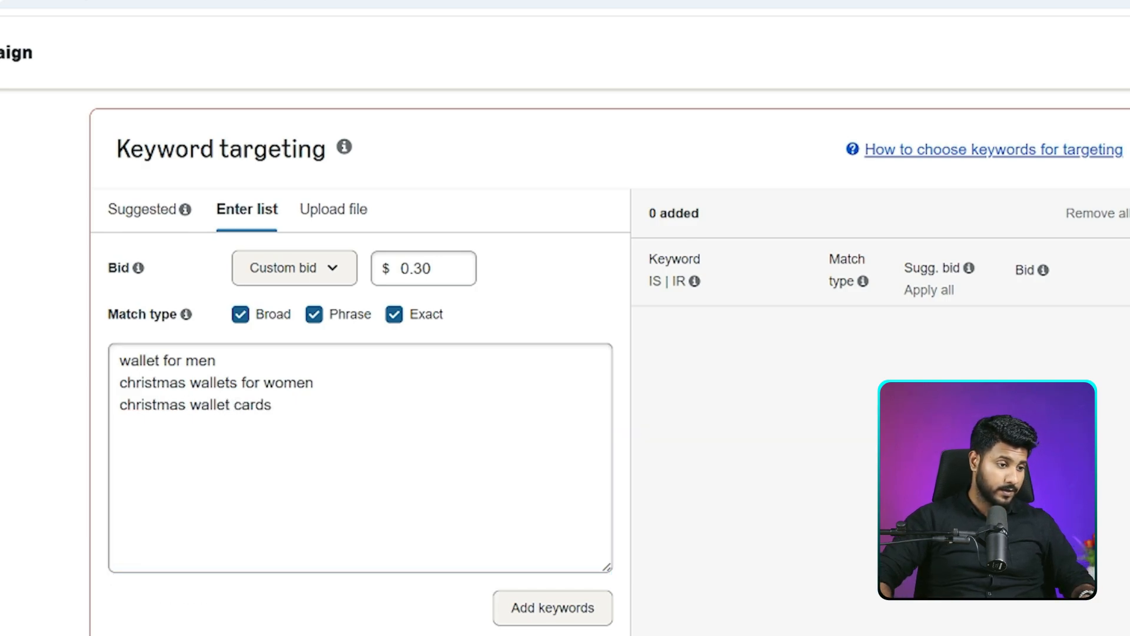
left_click(272, 405)
key("Return")
type("g")
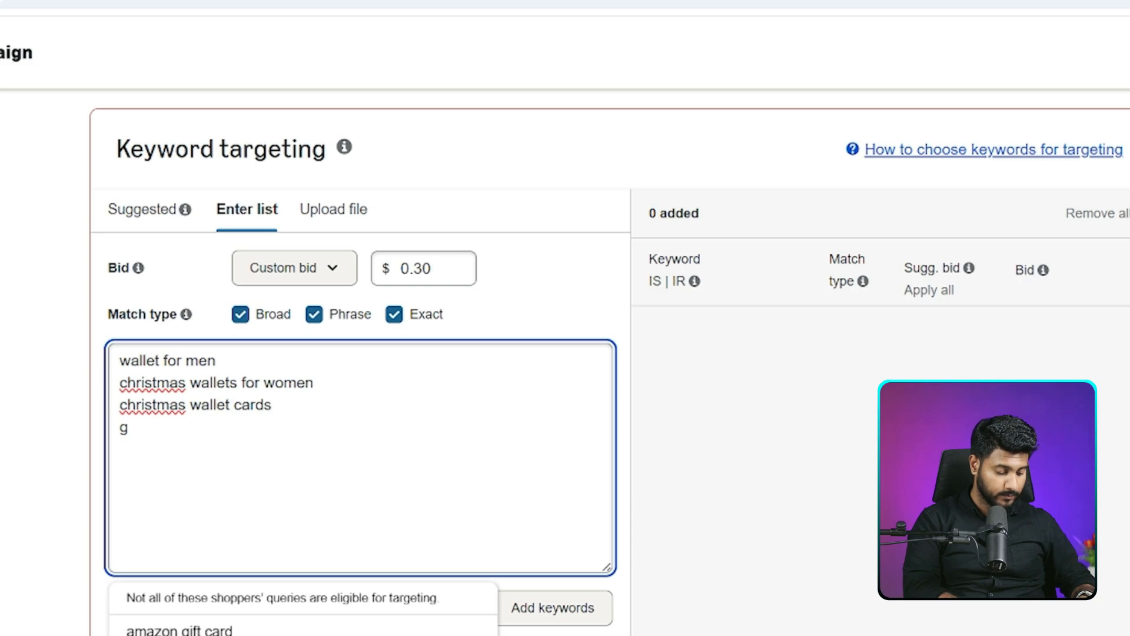
type("oft for")
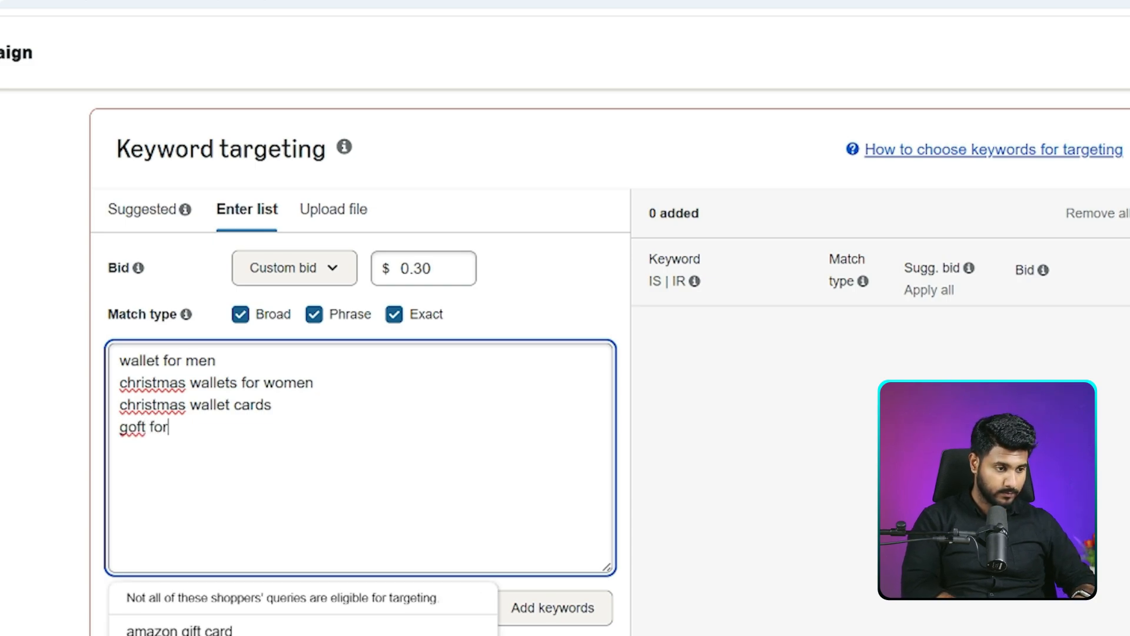
type(" man")
left_click(529, 608)
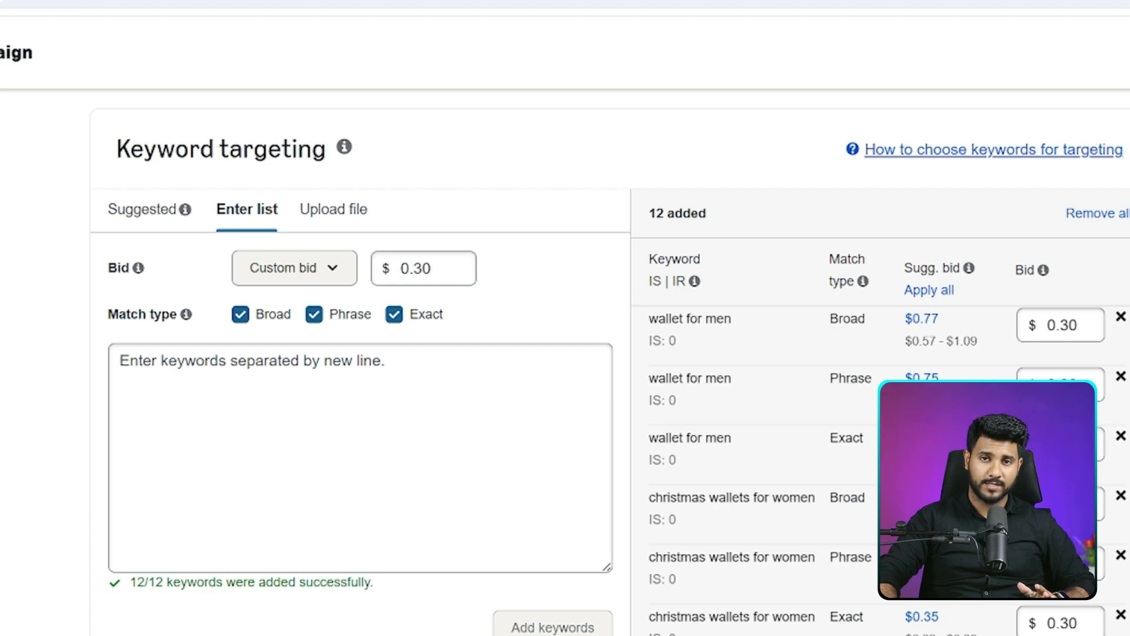
- Set the campaign bidding strategy to "Dynamic bids - down only"
scroll(588, 394, "down", 20)
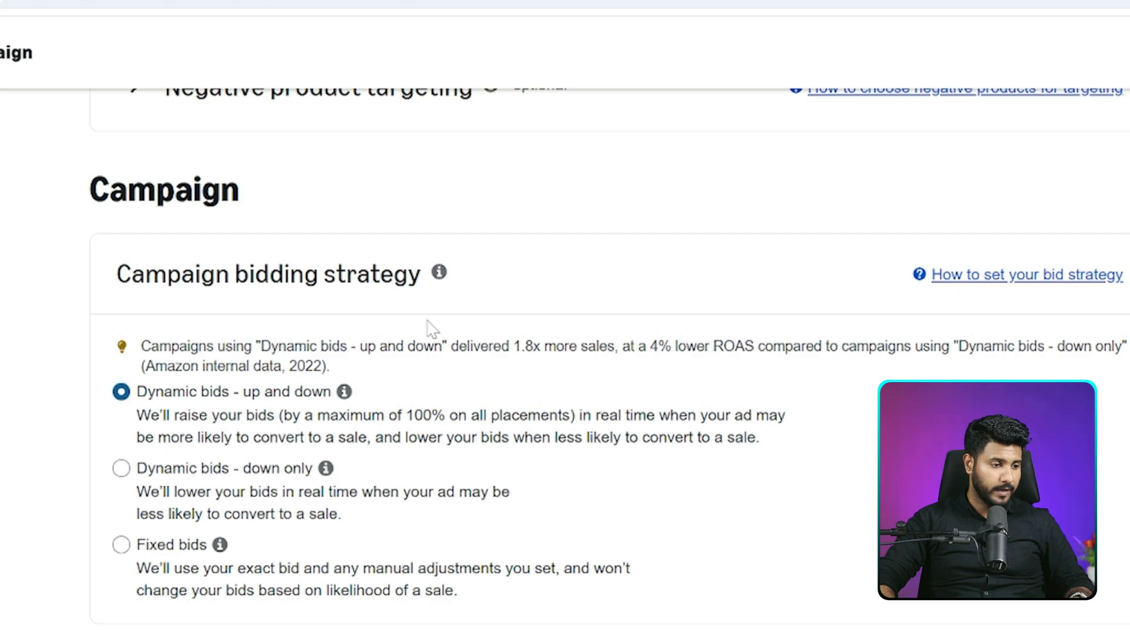
left_click(212, 476)
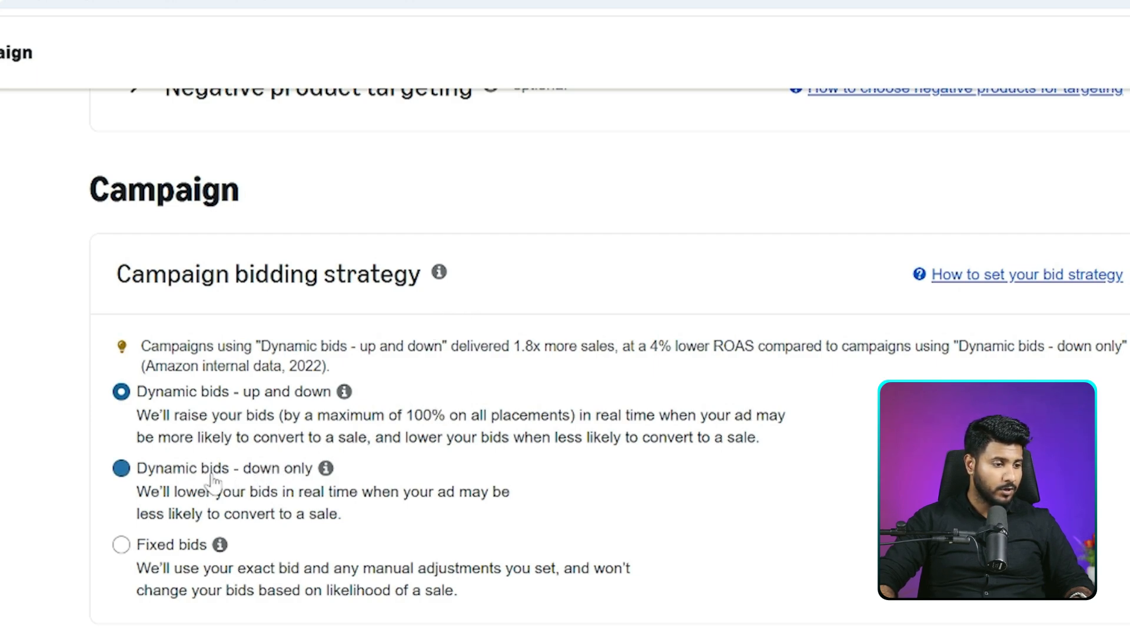
- Set the placement bid adjustment for top of search (first page) to 20%
scroll(213, 480, "down", 6)
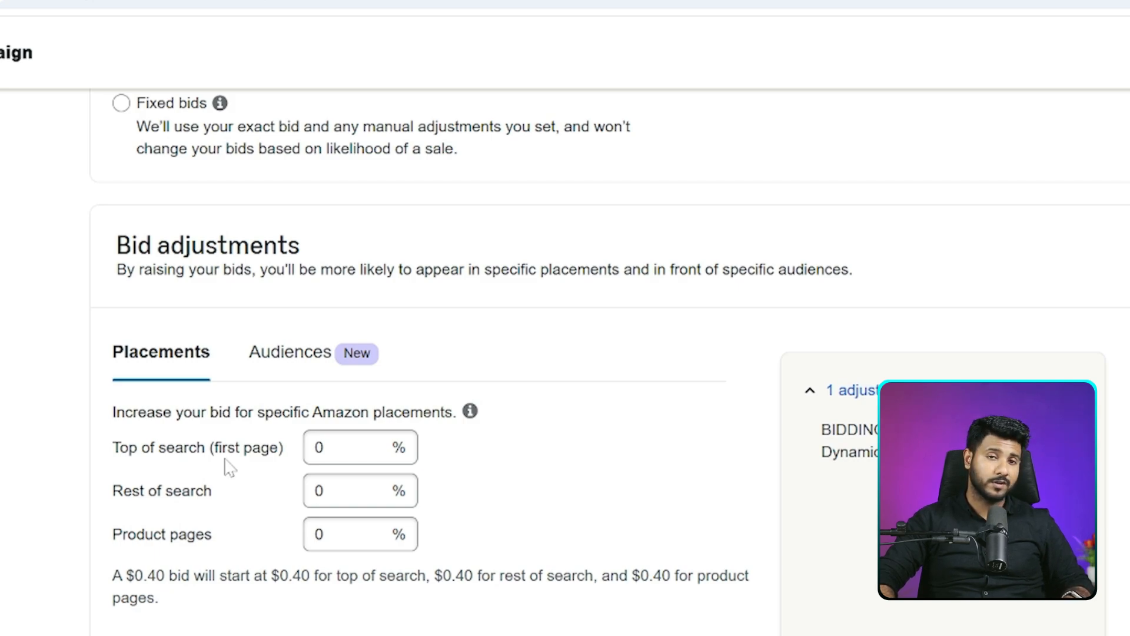
left_click(323, 447)
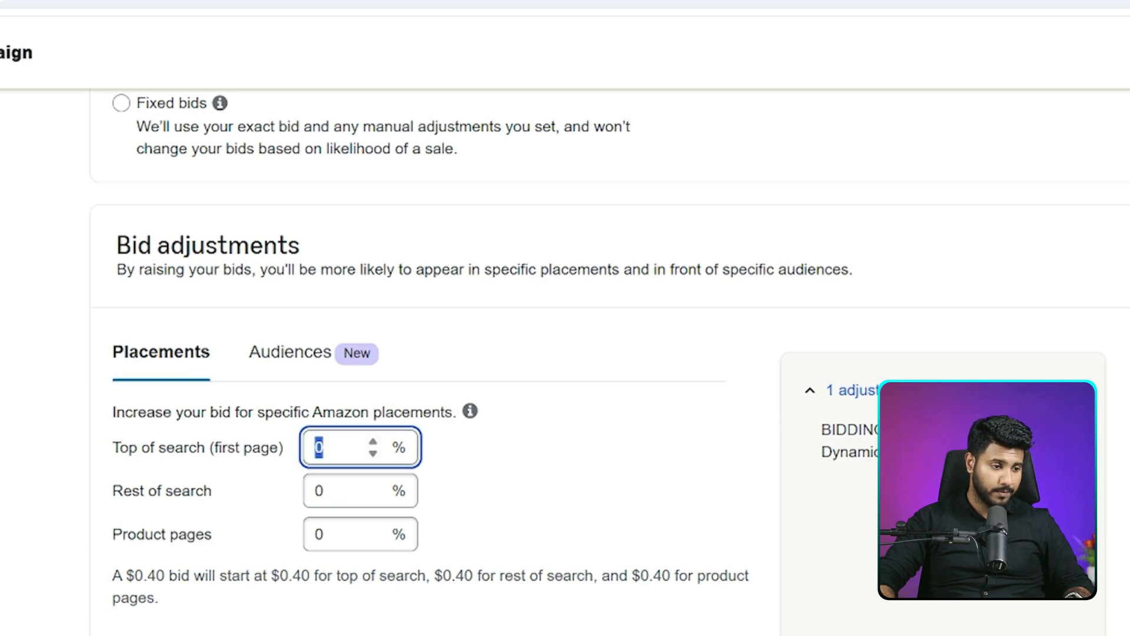
type("20")
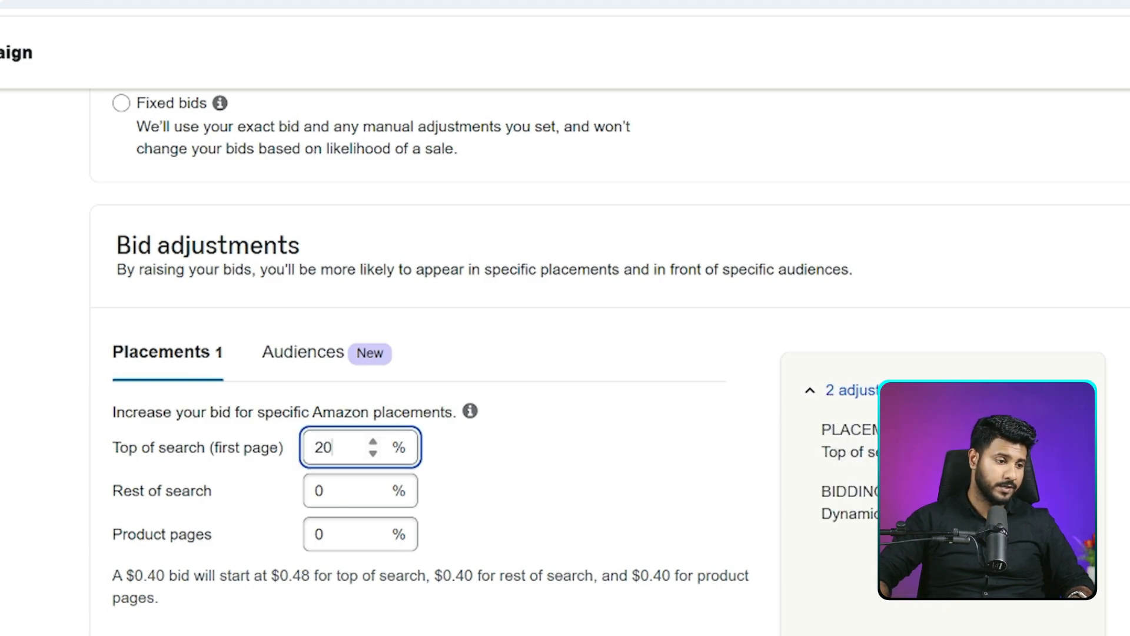
- Rename the campaign to "ECC | Wallet Christmas | Manual" in the campaign settings
scroll(461, 452, "down", 7)
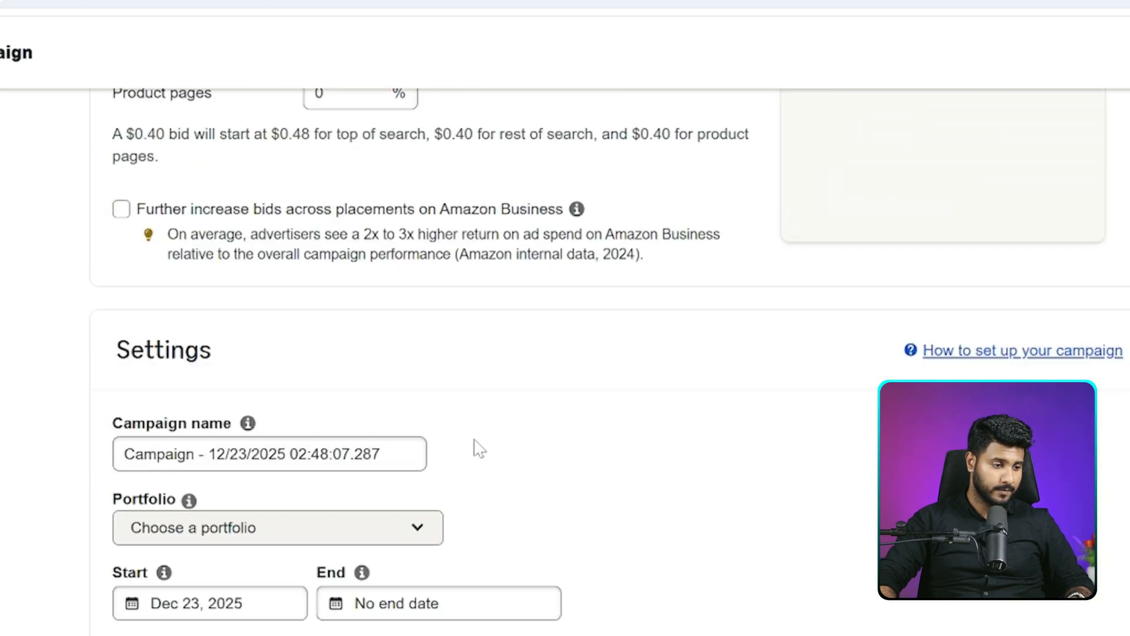
scroll(481, 449, "down", 2)
triple_click(333, 343)
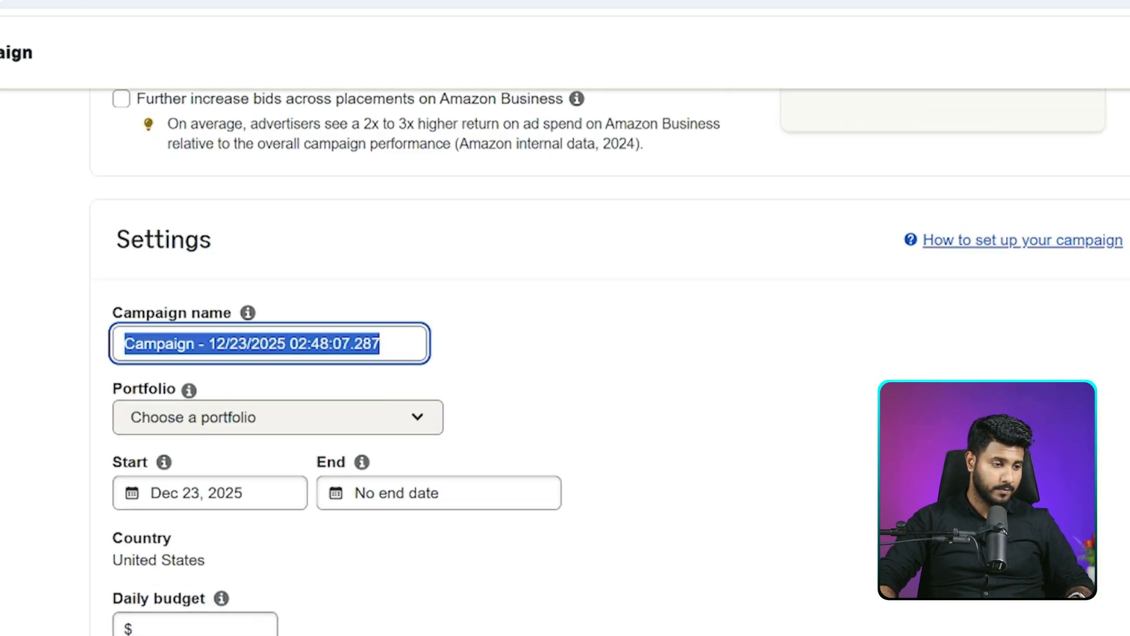
type("ECC ")
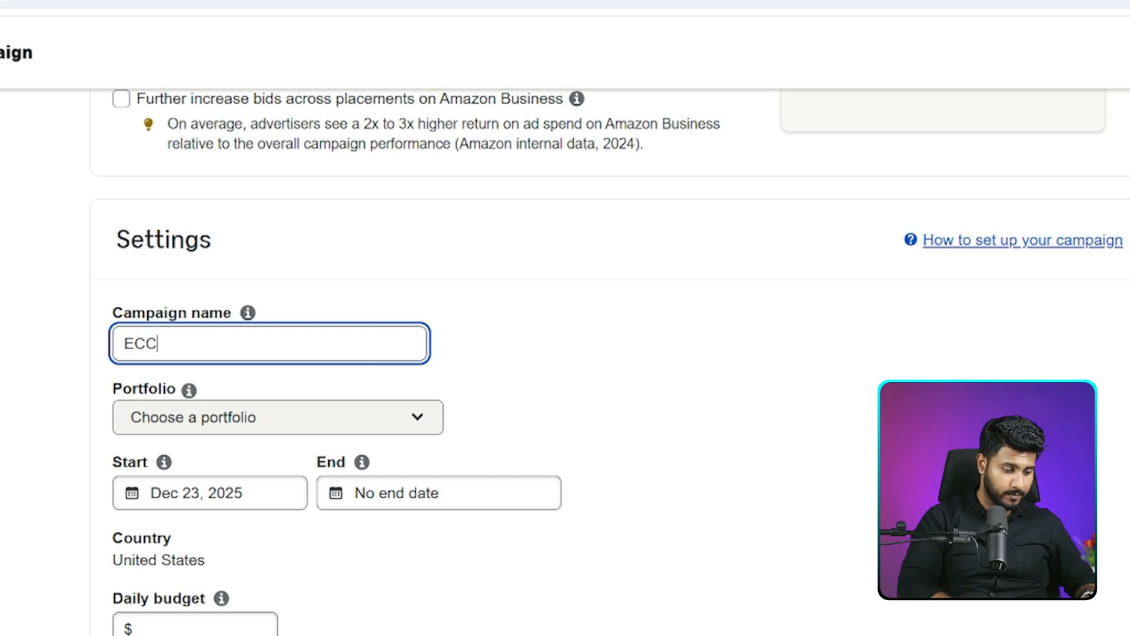
type("| Wa")
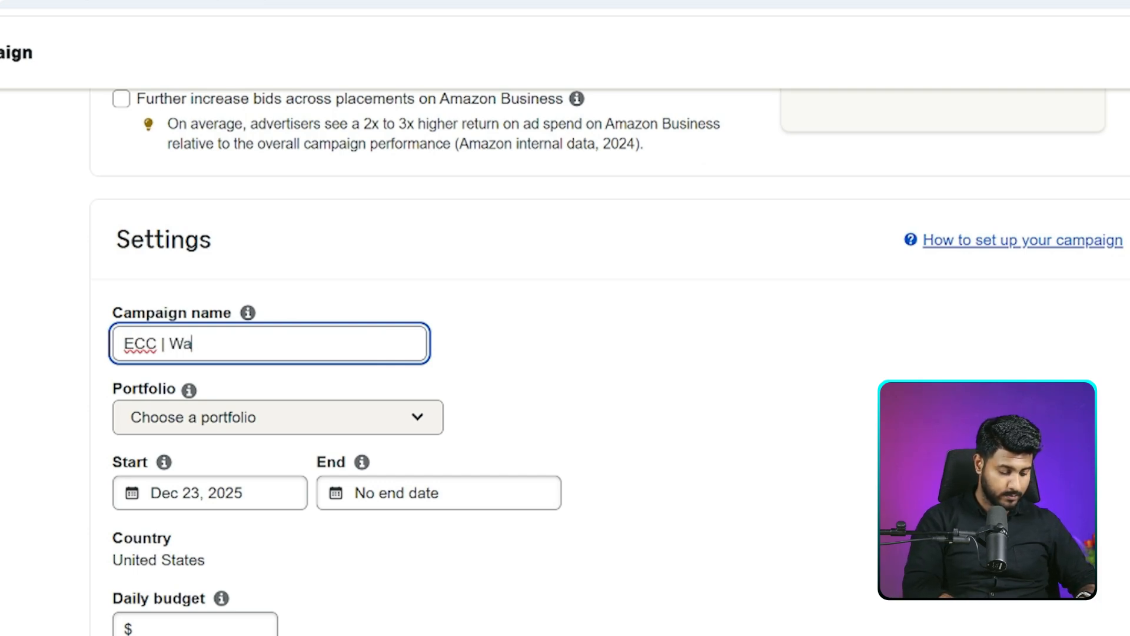
type("llet Christ")
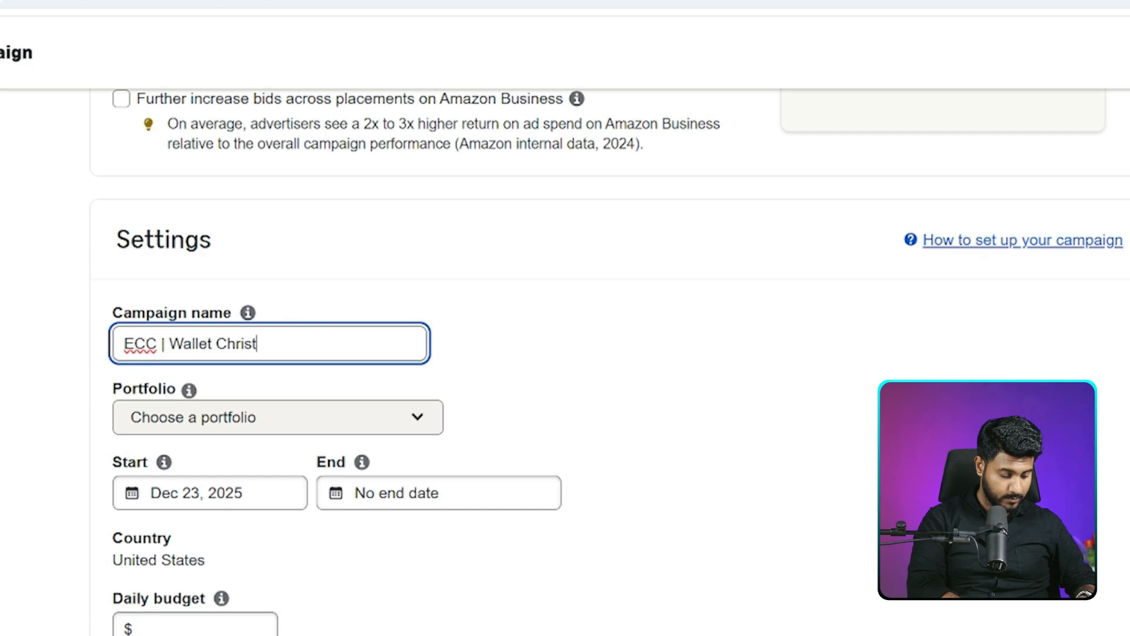
type("mas | Manual")
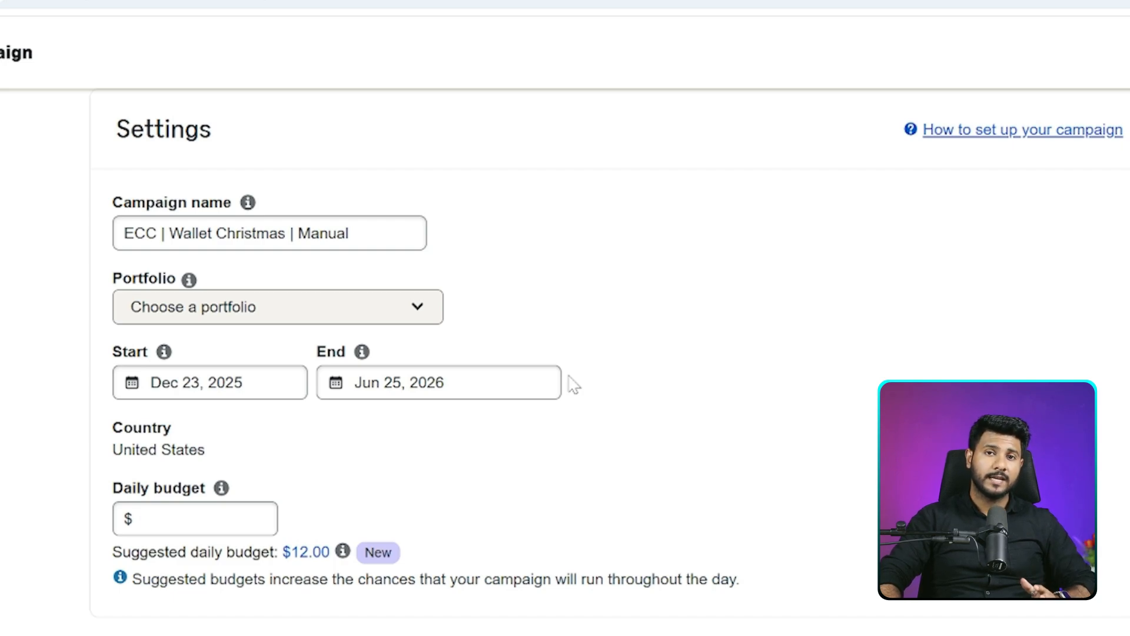
- Set the campaign's end date to Dec 25, 2025
left_click(555, 386)
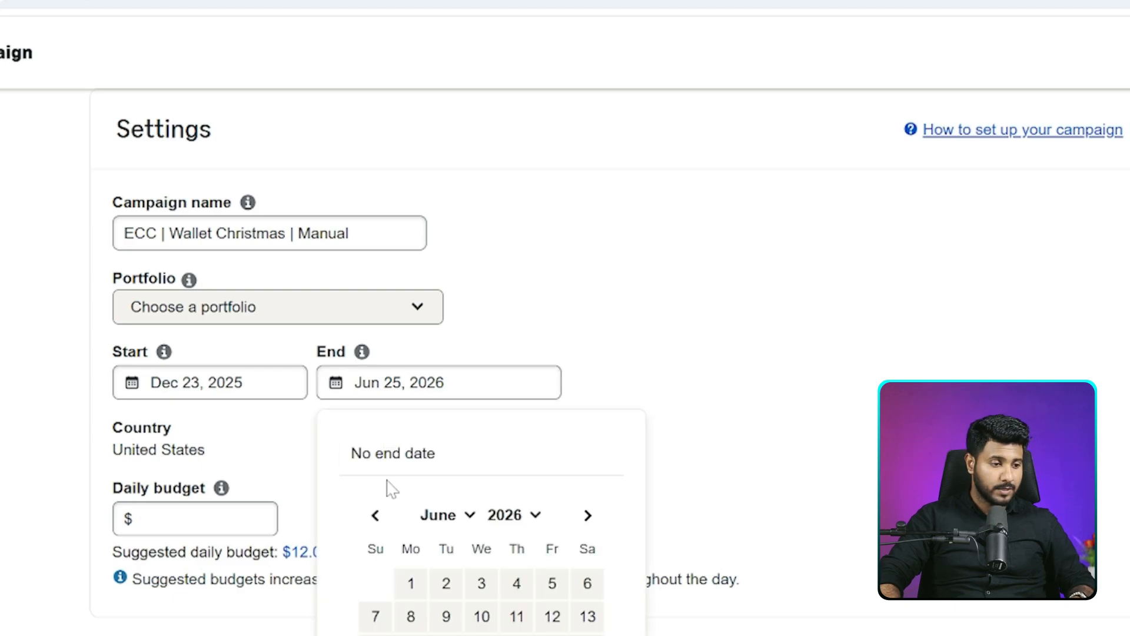
left_click(375, 515)
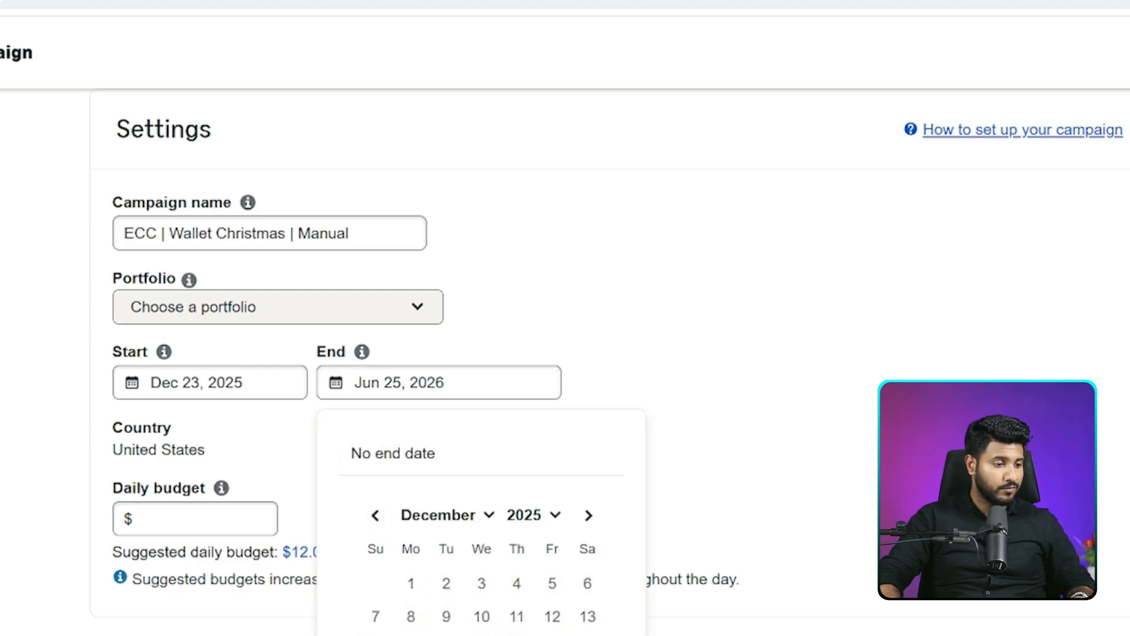
left_click(517, 635)
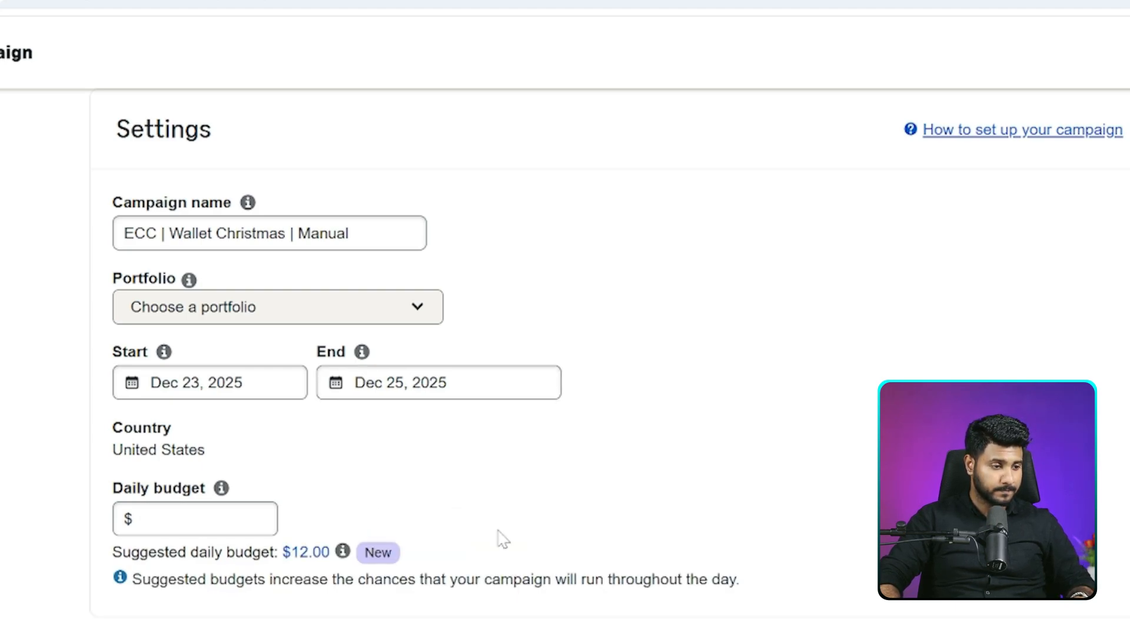
- Set the campaign's daily budget to $300
scroll(454, 439, "down", 1)
scroll(454, 448, "down", 3)
left_click(195, 297)
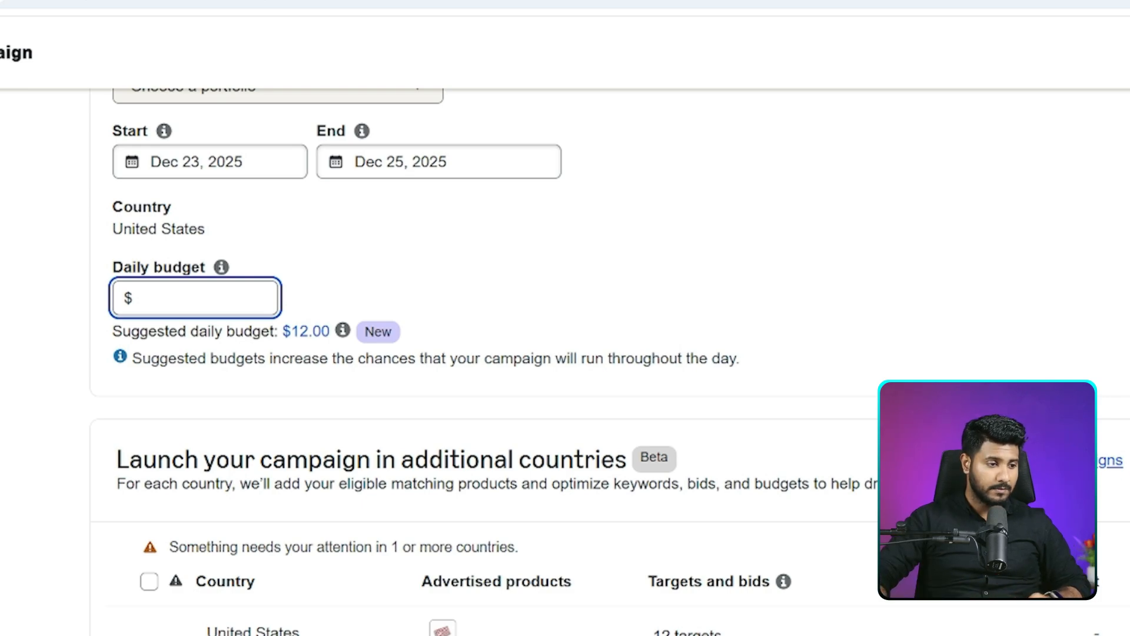
type("300")
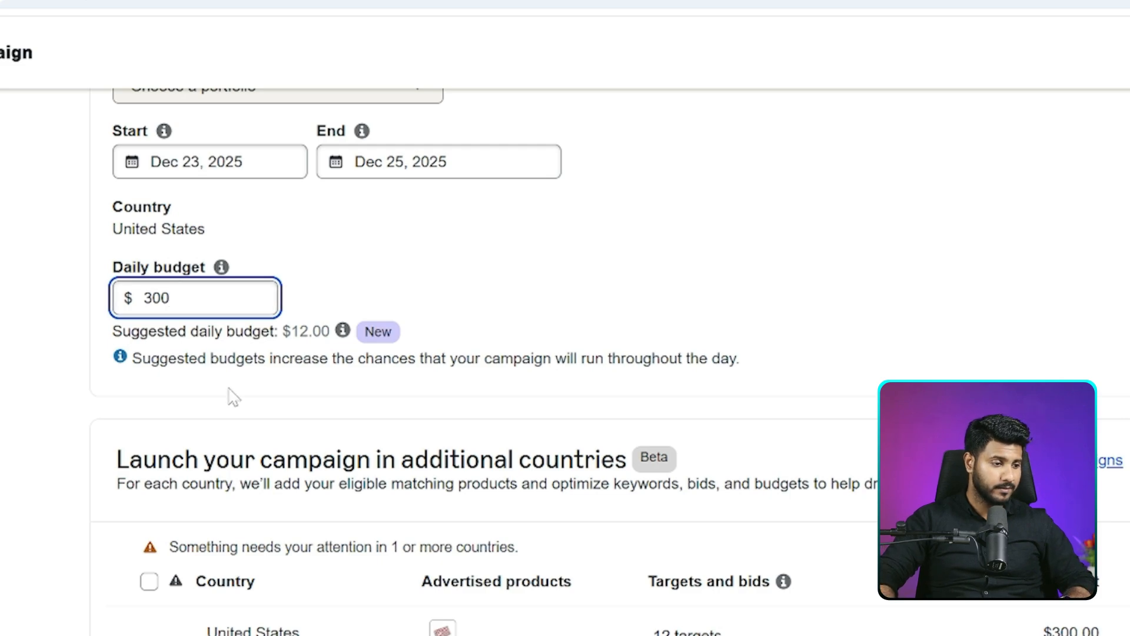
- Turn off the "Increase bids for high-traffic days" scheduled bid rule under the automated tasks
scroll(253, 274, "down", 5)
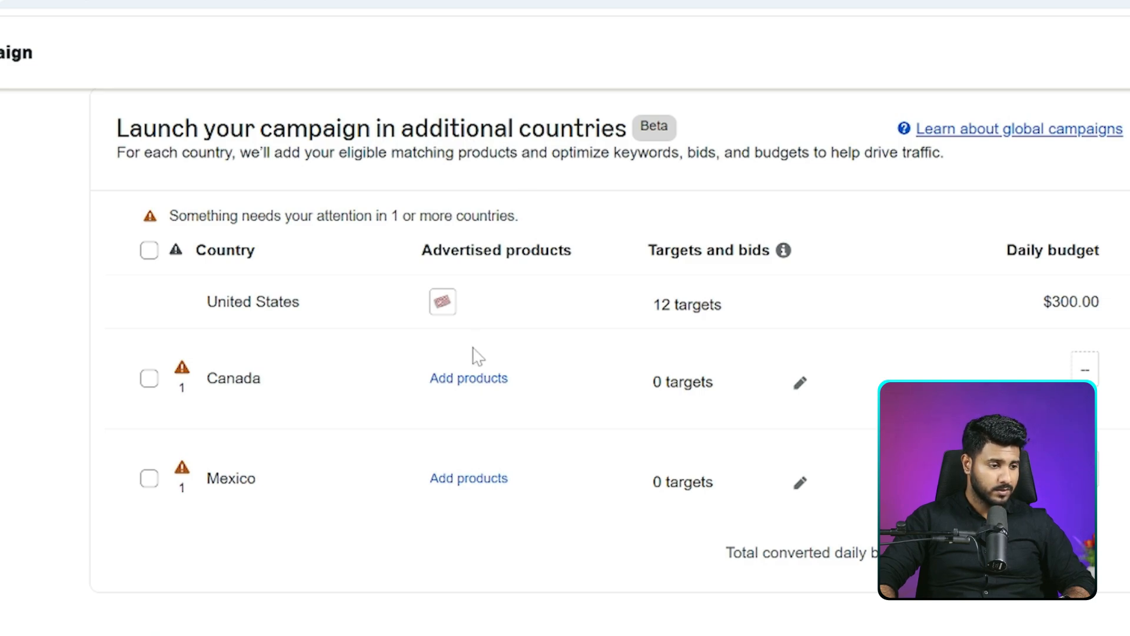
scroll(474, 349, "down", 5)
scroll(278, 222, "down", 2)
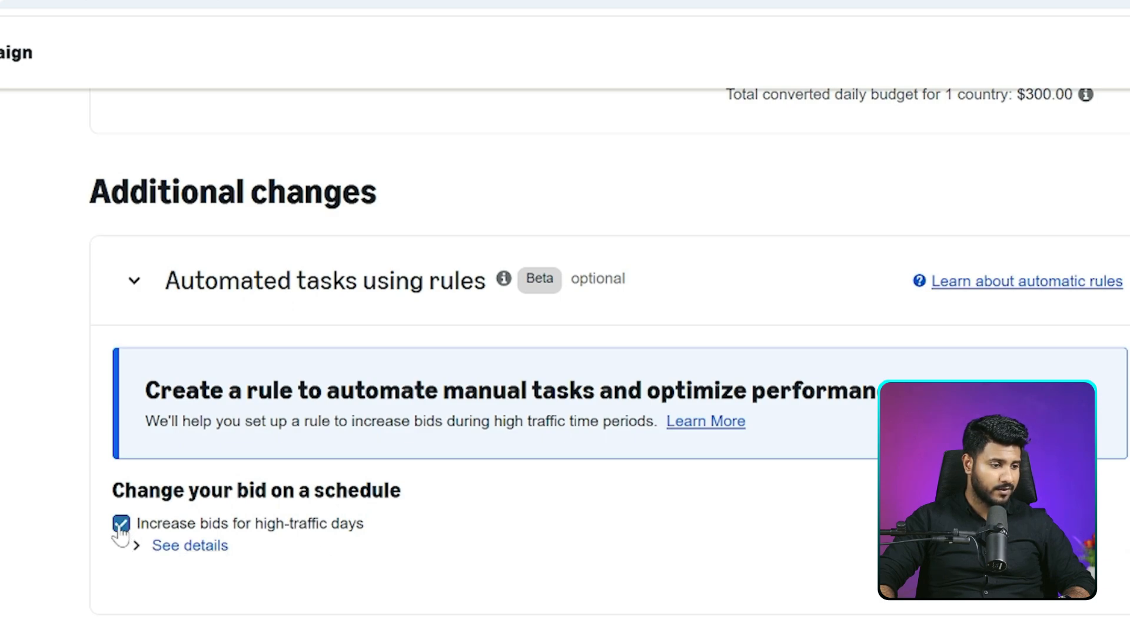
left_click(121, 528)
scroll(207, 610, "up", 15)
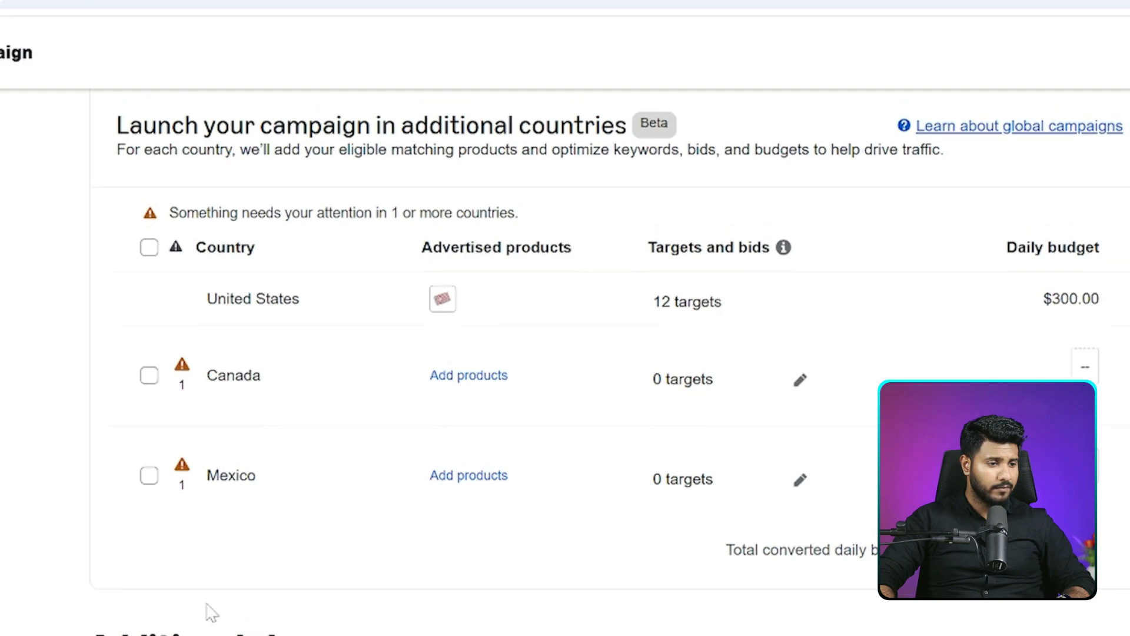